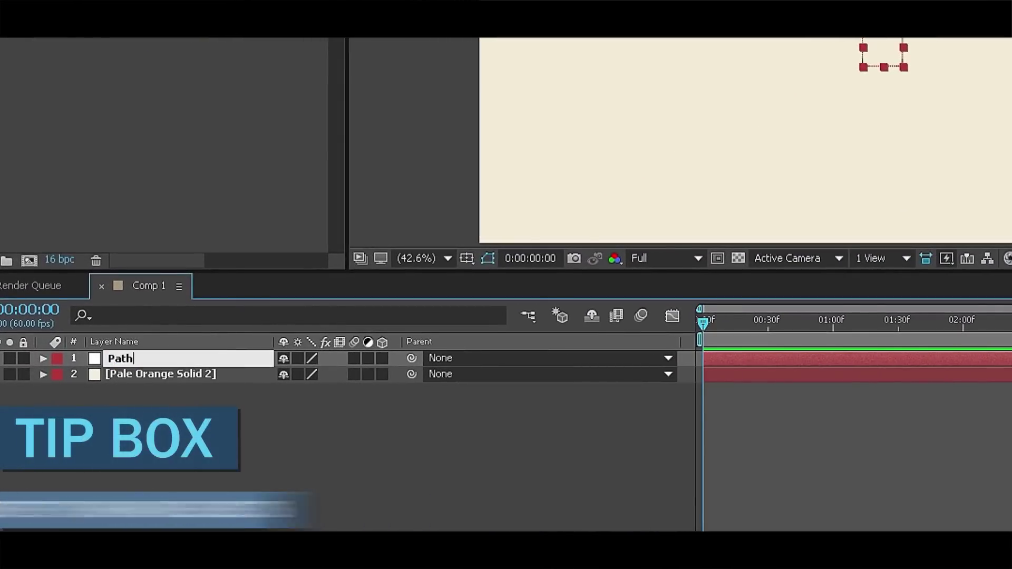
pyautogui.press('Return')
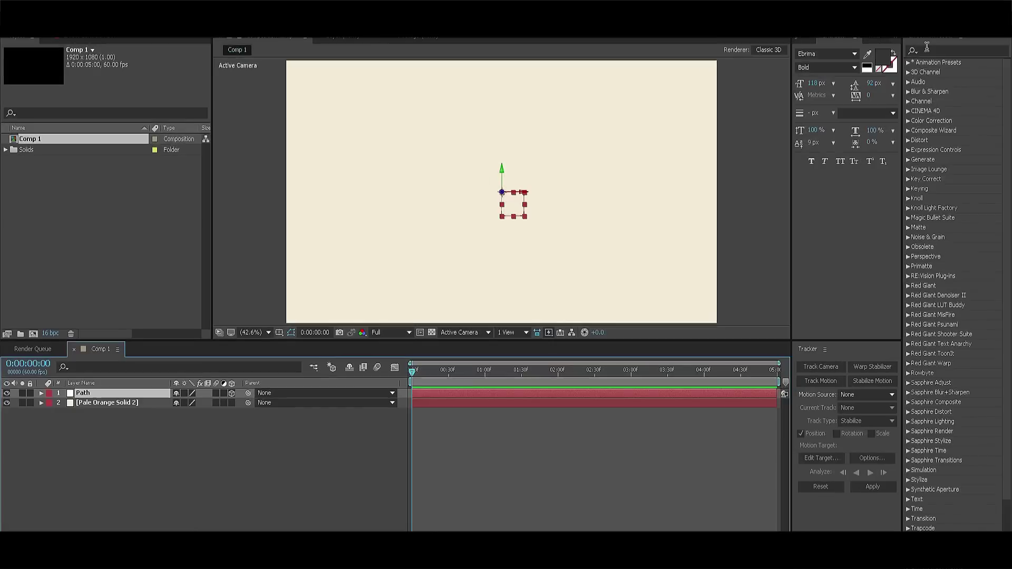
# Step: Name the null layer Path and apply the 3D Orbit preset to it
pyautogui.click(927, 49)
pyautogui.write('3D O')
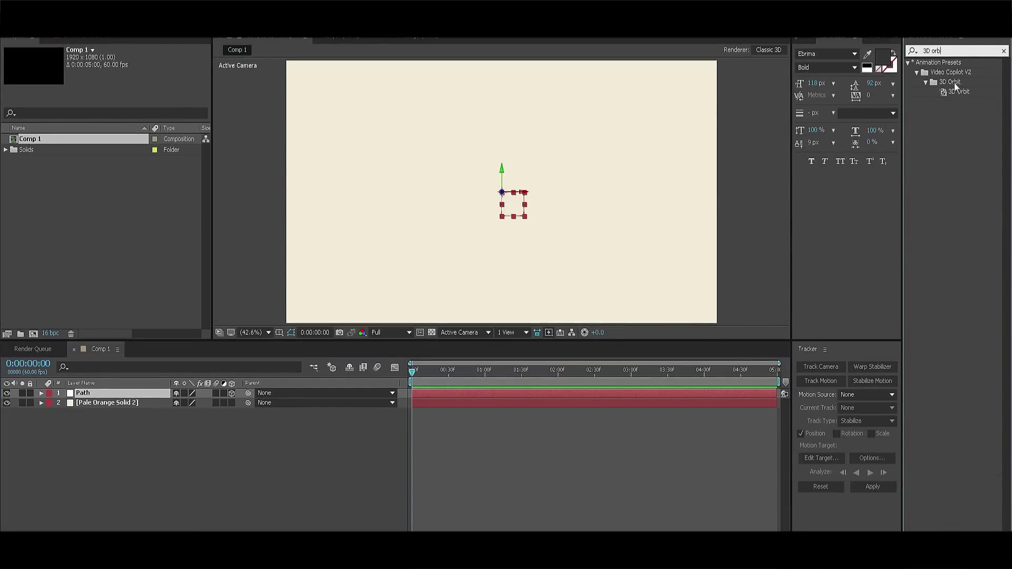
pyautogui.doubleClick(957, 91)
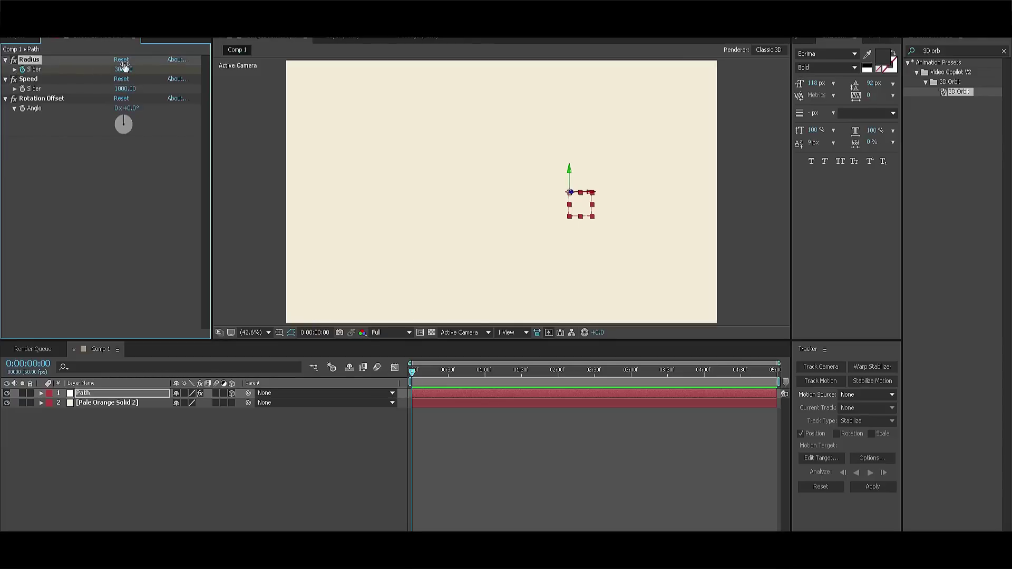
# Step: Animate the Path layer's Radius slider from 0 at the start of the timeline to 1300 at 0:00:03:00
pyautogui.click(120, 217)
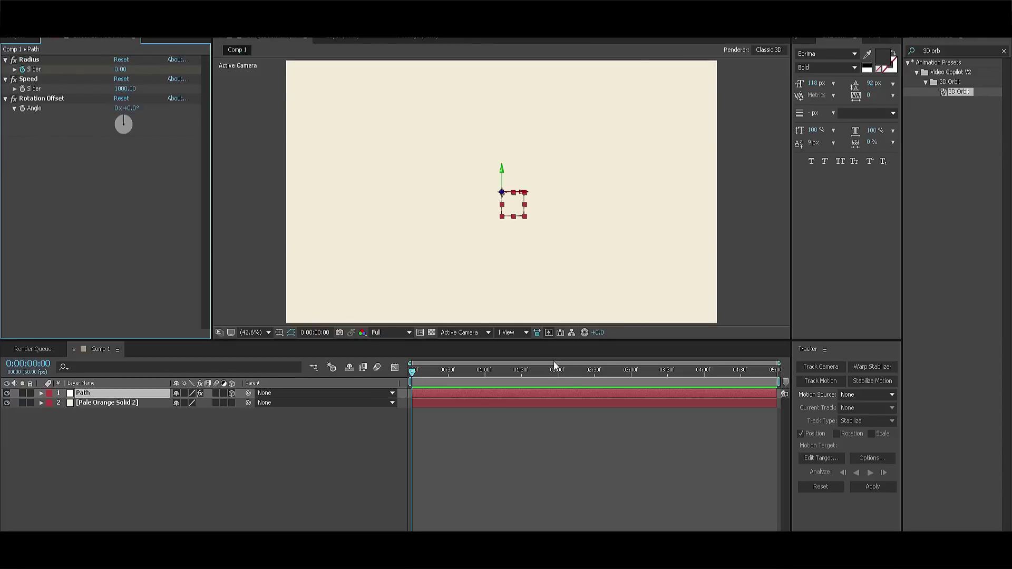
pyautogui.moveTo(554, 364); pyautogui.dragTo(610, 372)
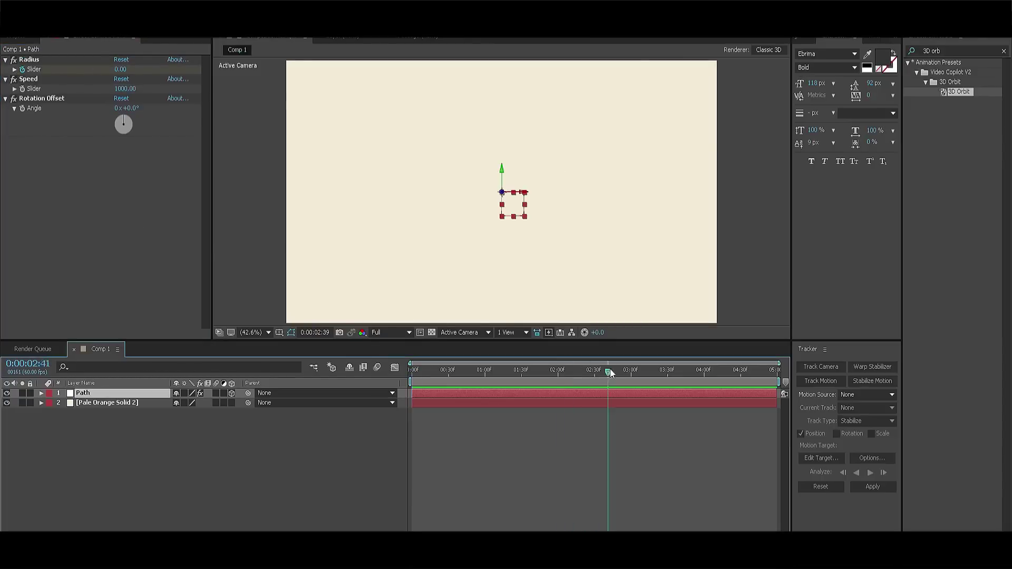
pyautogui.click(120, 69)
pyautogui.write('1300')
pyautogui.press('Return')
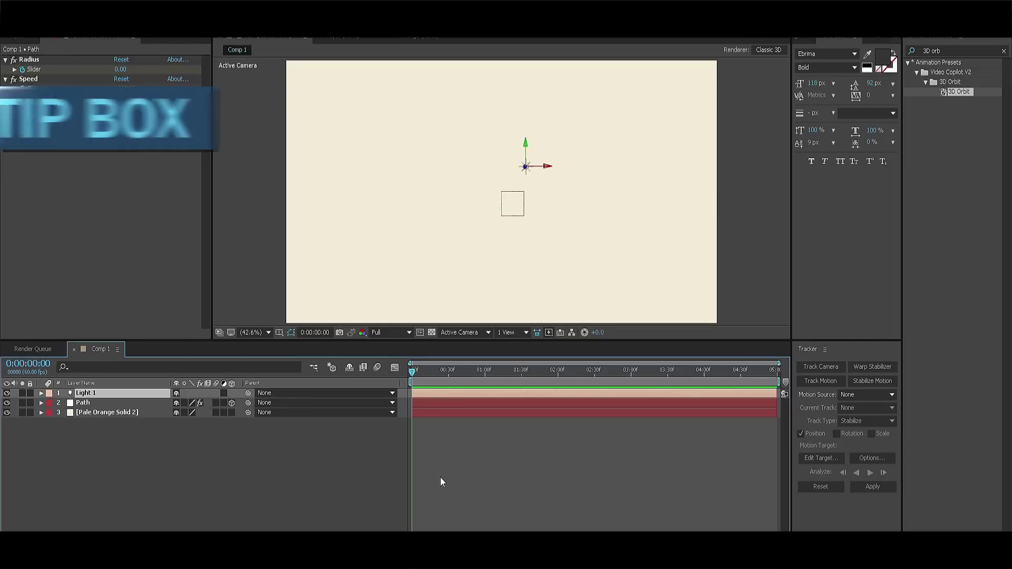
pyautogui.press('Return')
# Step: Rename the light layer as Emitter
pyautogui.write('emit')
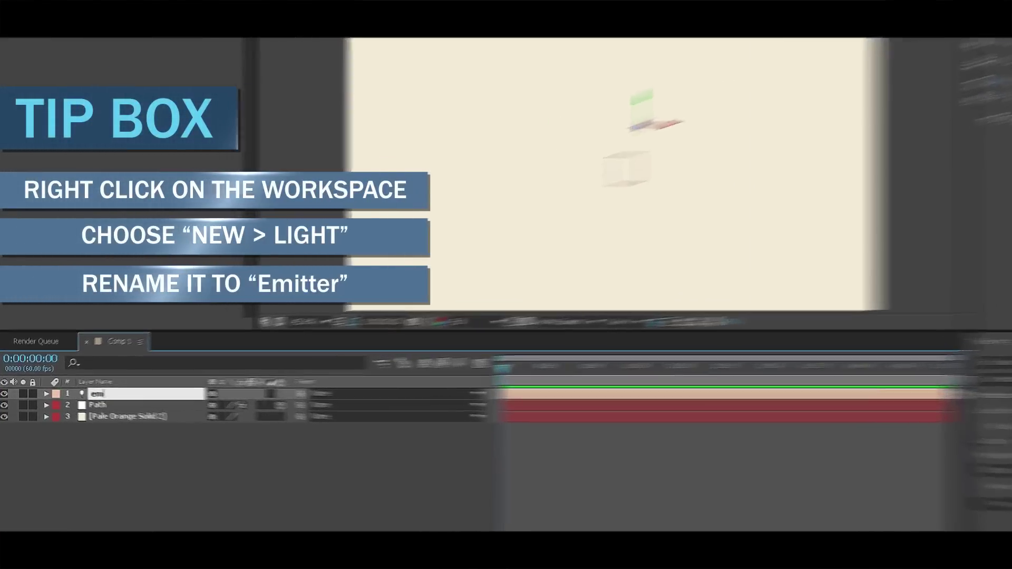
pyautogui.press('BackSpace')
pyautogui.press('BackSpace')
pyautogui.press('BackSpace')
pyautogui.press('BackSpace')
pyautogui.write('Emitter')
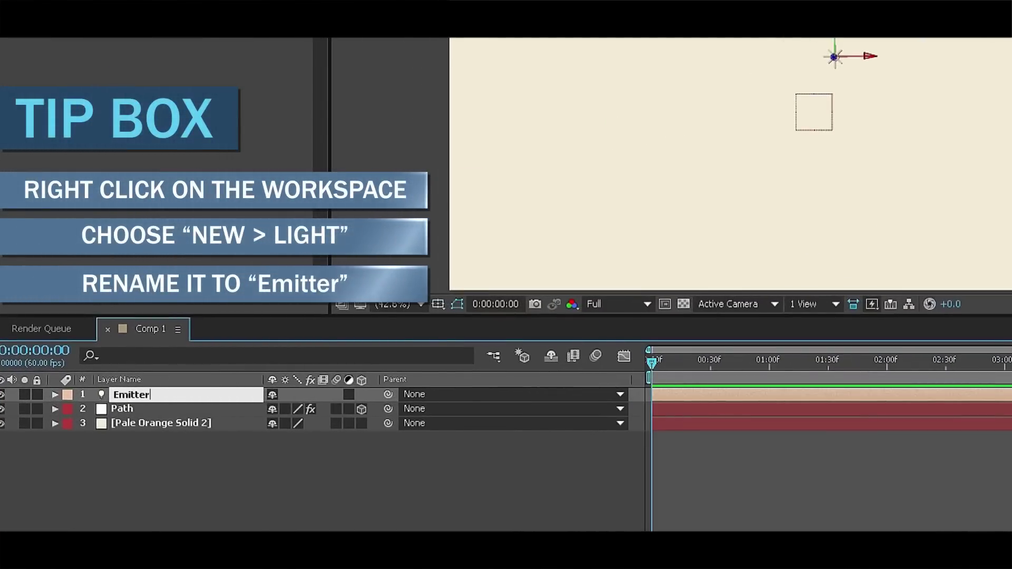
pyautogui.press('Return')
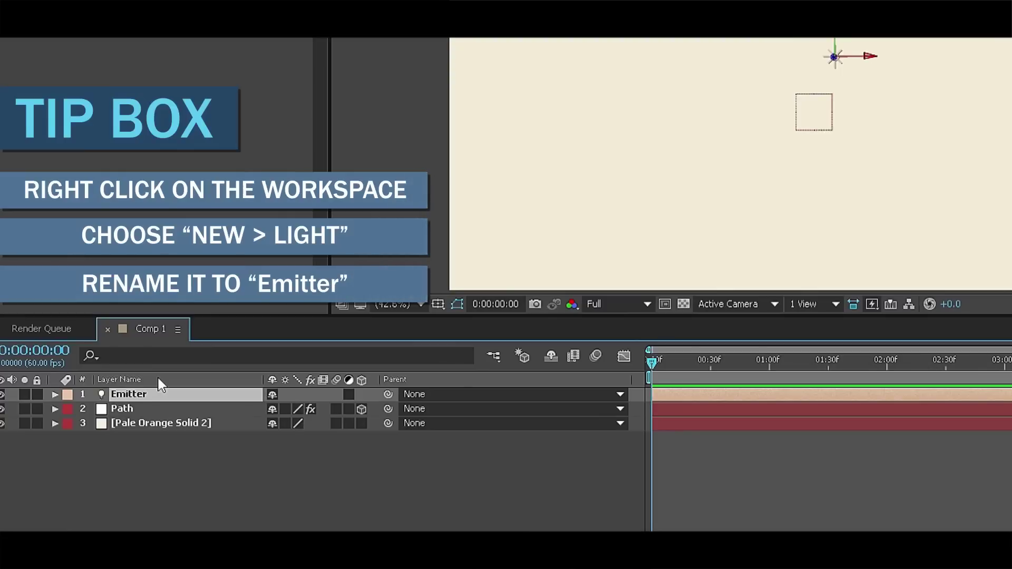
# Step: Set the Emitter light's Z position to 0 and parent the light to the Path layer
pyautogui.press('p')
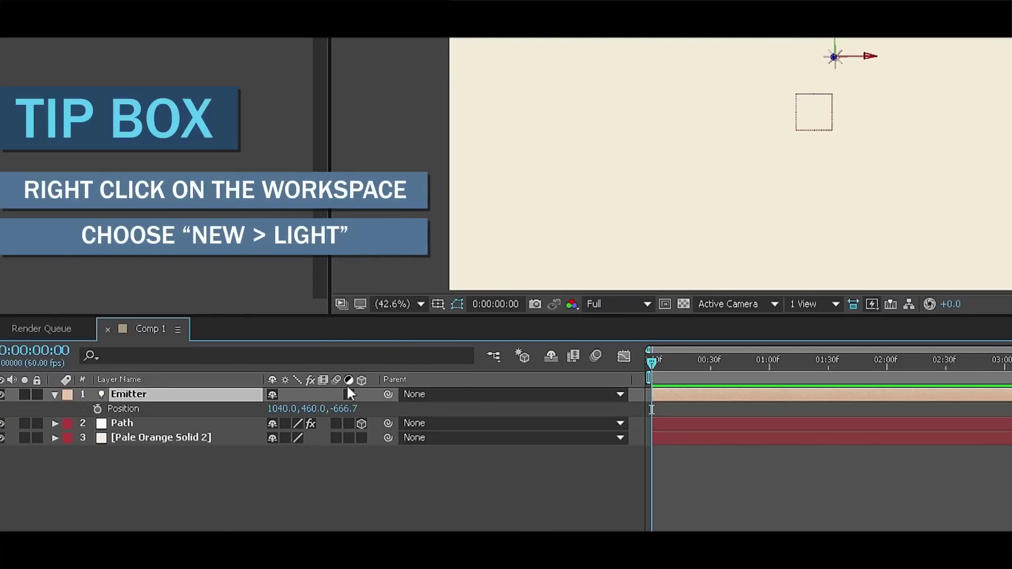
pyautogui.click(345, 408)
pyautogui.write('0')
pyautogui.press('Return')
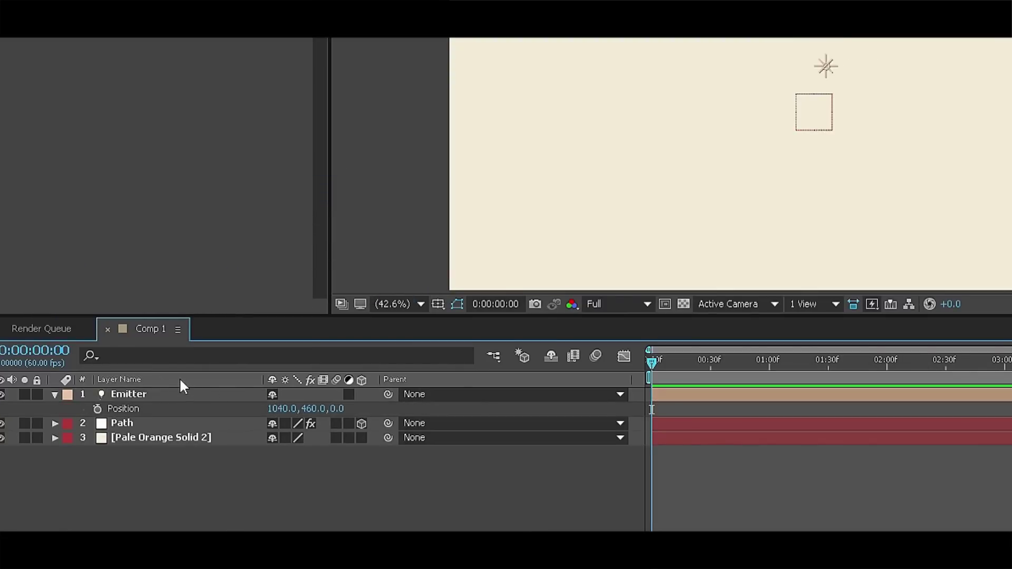
pyautogui.click(181, 394)
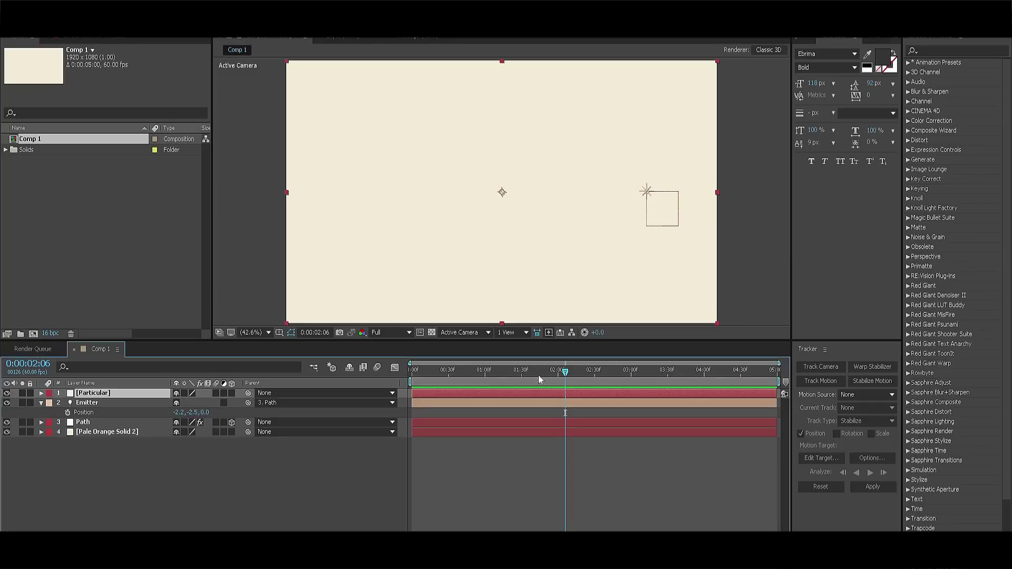
# Step: Apply the Particular effect to the particle solid with emitter type Light(s), and expand its Particle settings
pyautogui.write('partic')
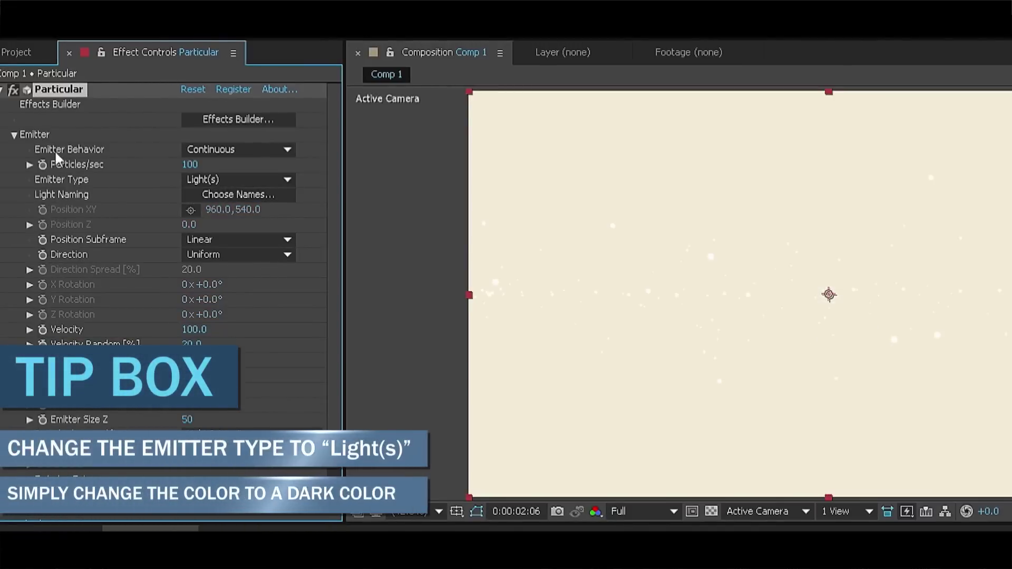
pyautogui.click(14, 134)
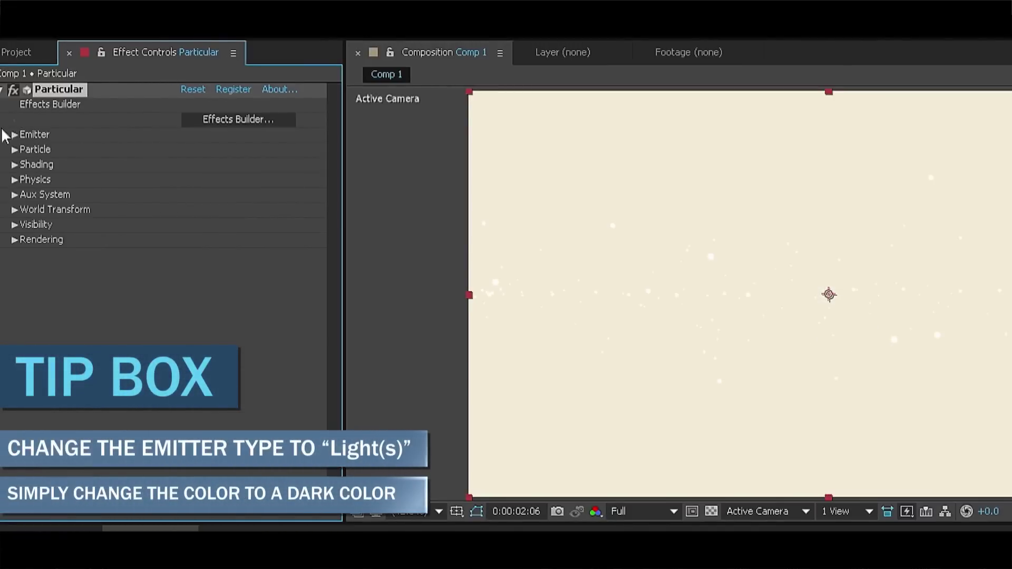
pyautogui.click(14, 149)
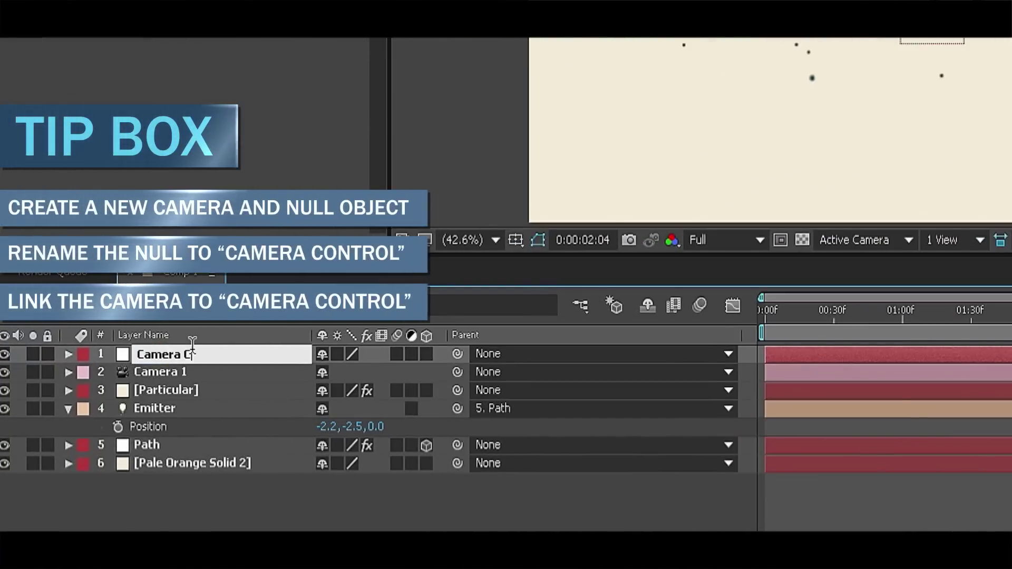
# Step: Name the new null Camera Control, make it a 3D layer and parent Camera 1 to it
pyautogui.write('rol')
pyautogui.press('Return')
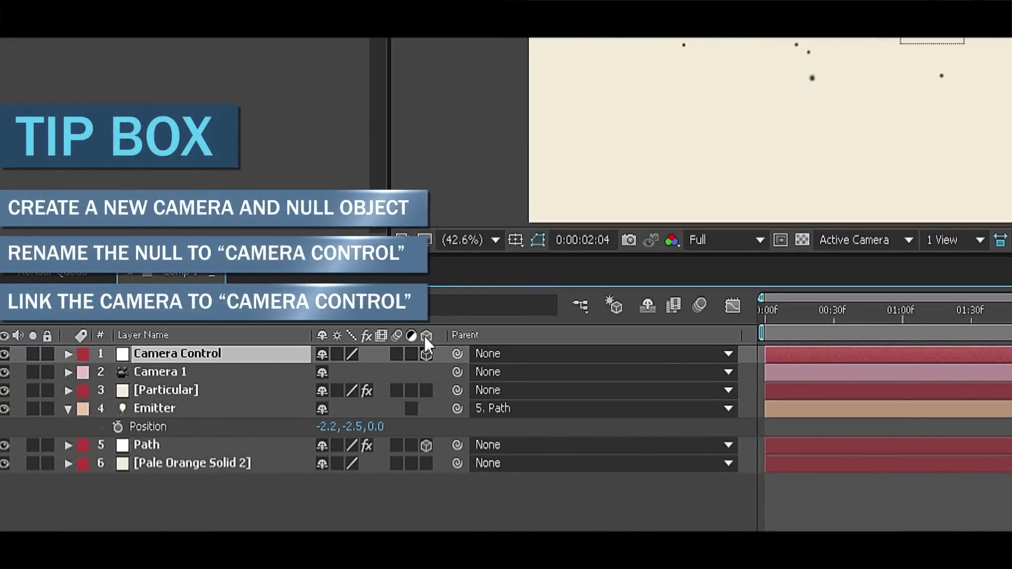
pyautogui.click(426, 354)
pyautogui.moveTo(457, 354); pyautogui.dragTo(194, 355)
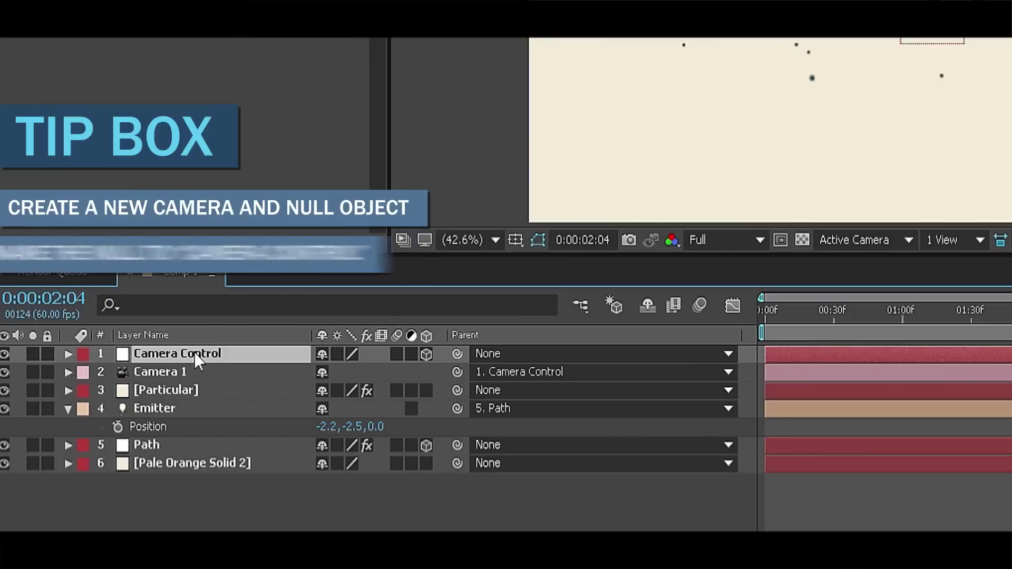
# Step: Set Camera 1's Z position to -1 and its Y position to -3800
pyautogui.press('p')
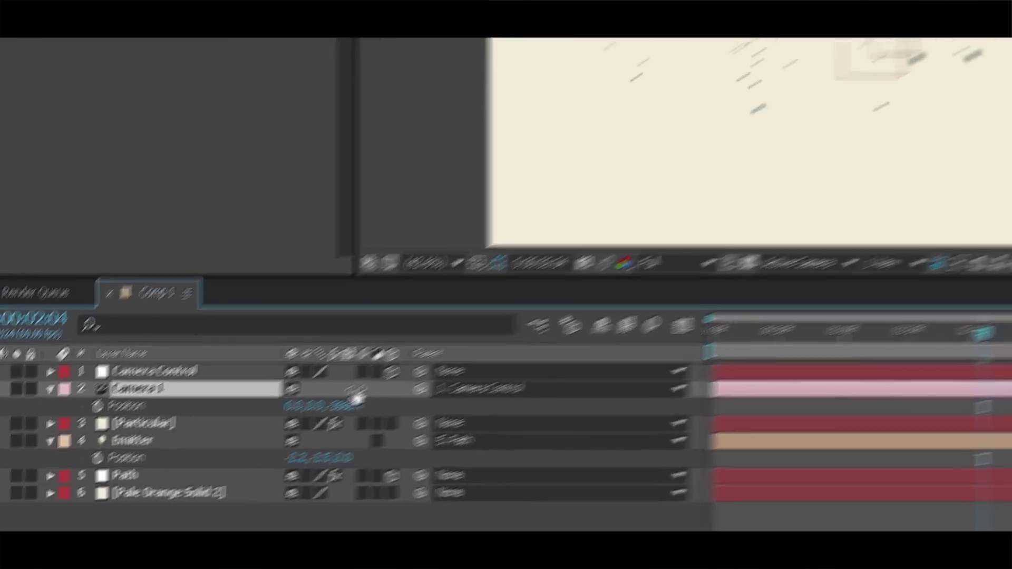
pyautogui.click(384, 389)
pyautogui.write('-1')
pyautogui.press('Return')
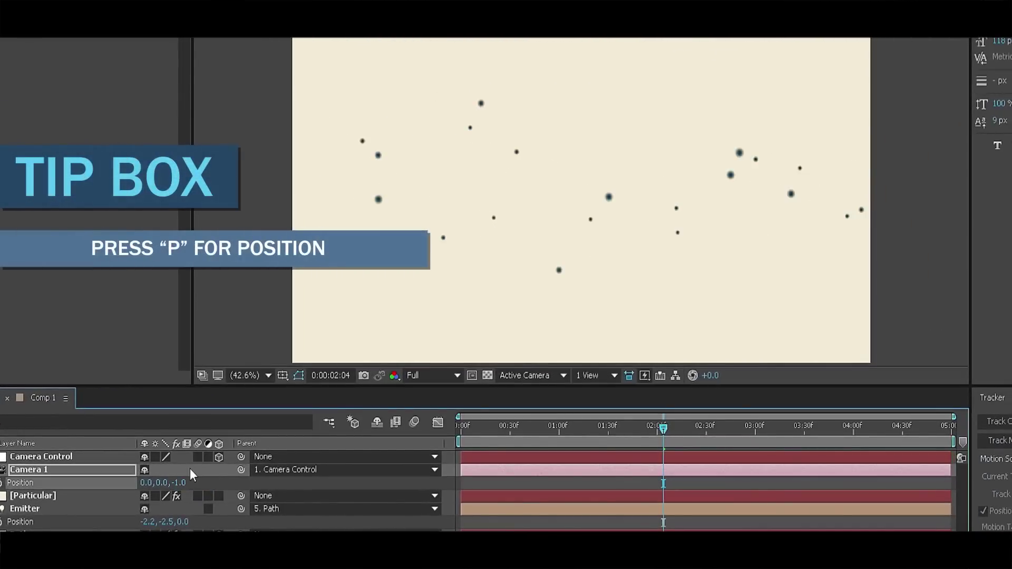
pyautogui.moveTo(164, 482); pyautogui.dragTo(103, 478)
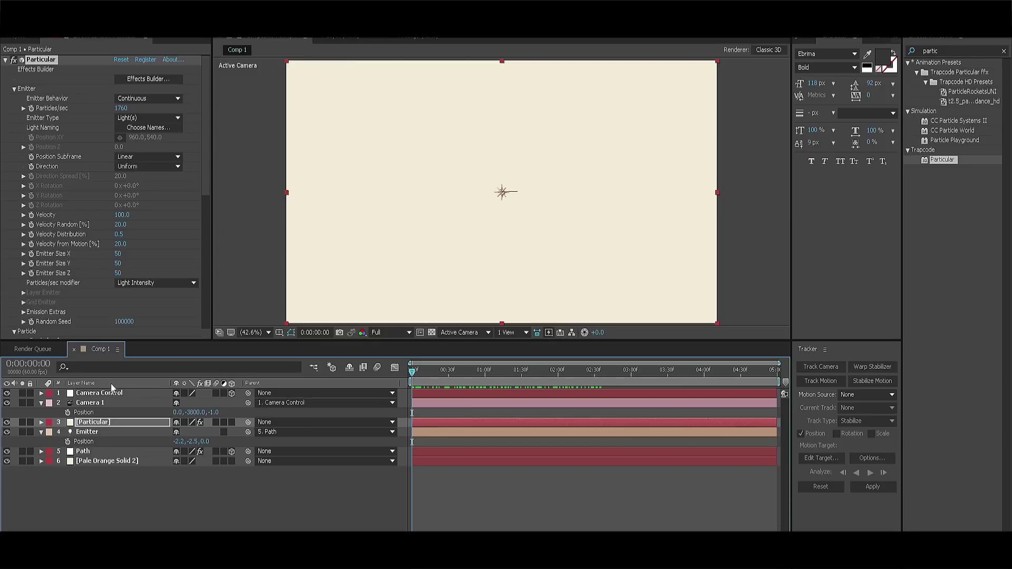
# Step: Keyframe the Camera Control null's position at the start, and set its Y position to 2000 at 0:00:03:00
pyautogui.click(114, 392)
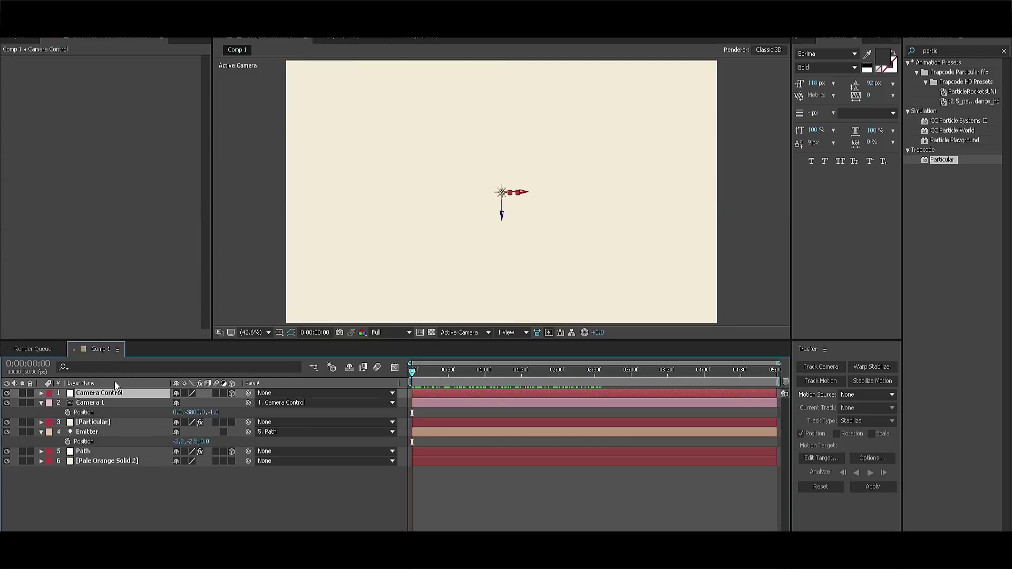
pyautogui.press('p')
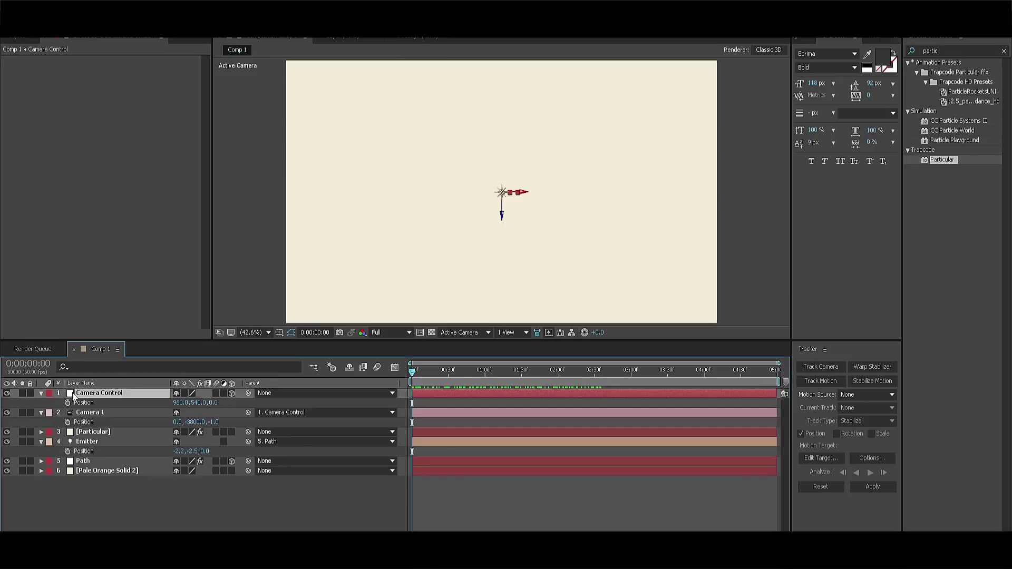
pyautogui.click(67, 403)
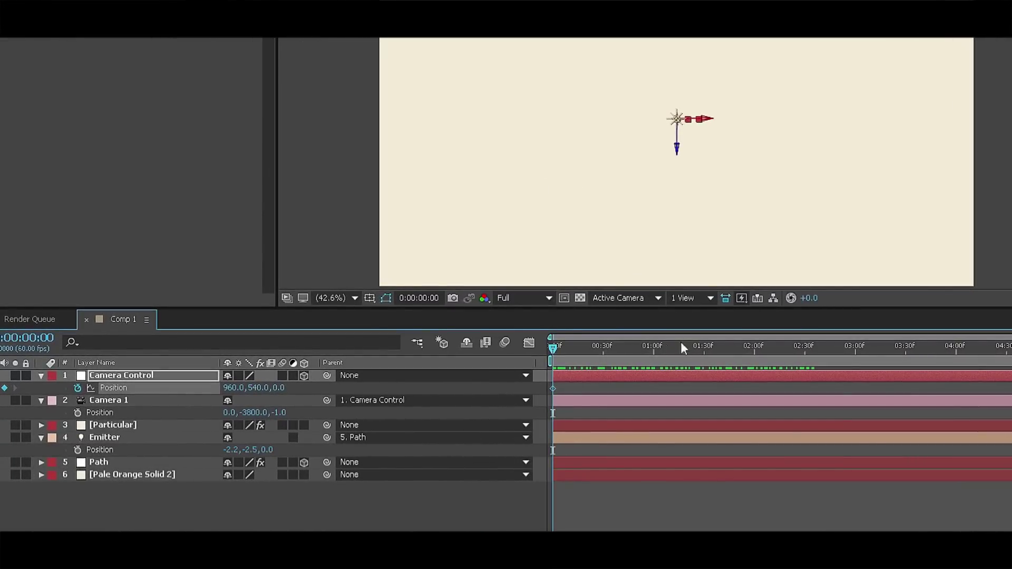
pyautogui.moveTo(681, 341); pyautogui.dragTo(848, 359)
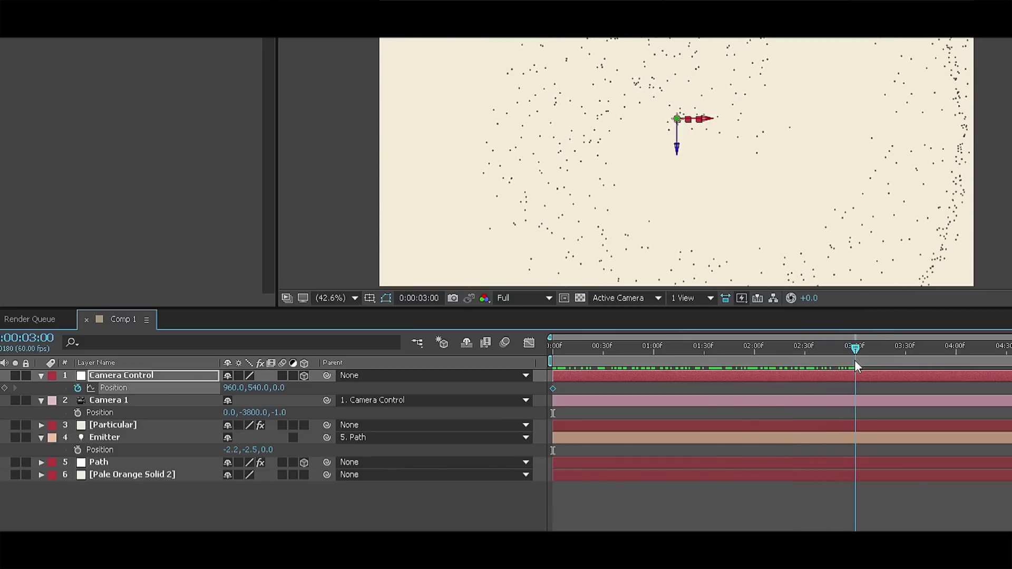
pyautogui.moveTo(257, 387); pyautogui.dragTo(349, 381)
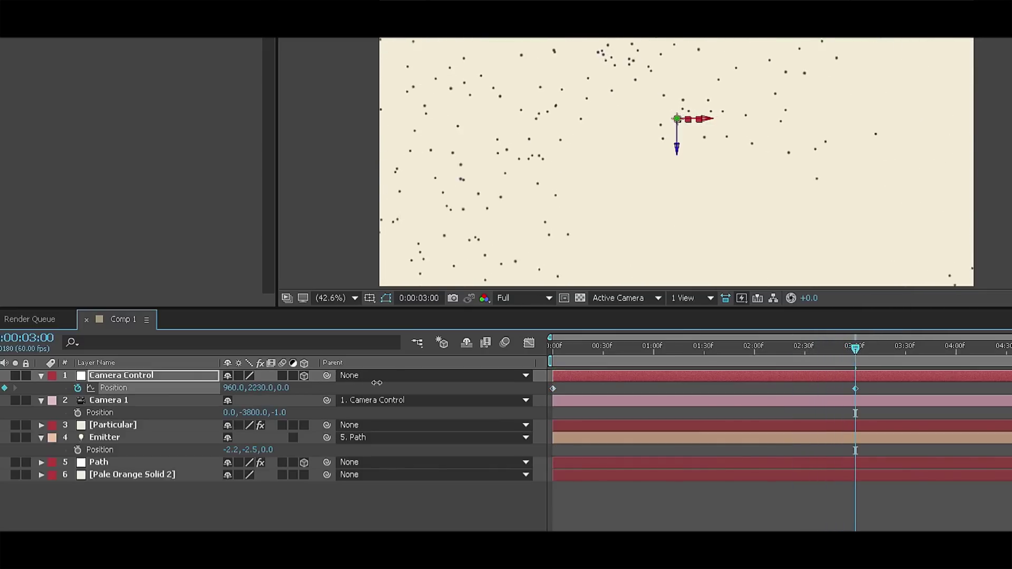
pyautogui.moveTo(352, 383); pyautogui.dragTo(359, 385)
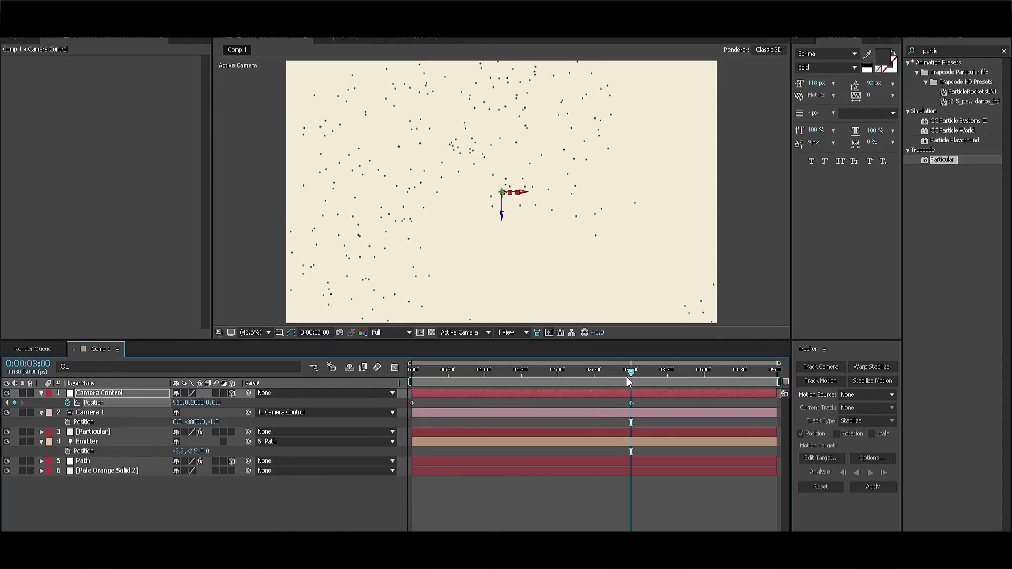
# Step: Keyframe Particular's Particles/sec at 300 one frame before 0:00:03:00 and set it to 0 at 0:00:03:00
pyautogui.moveTo(526, 362); pyautogui.dragTo(498, 363)
pyautogui.click(112, 432)
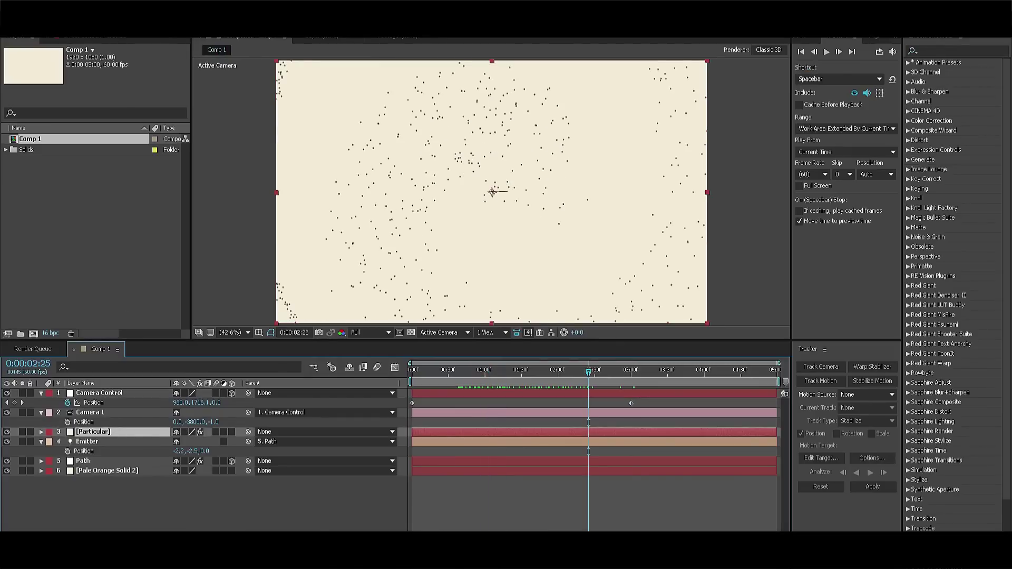
pyautogui.press('F3')
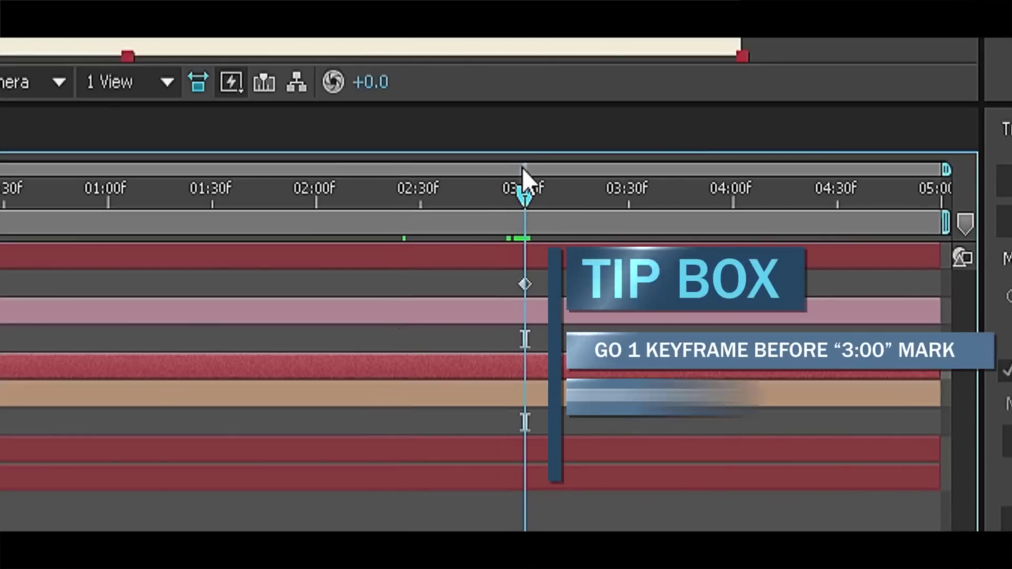
pyautogui.moveTo(527, 168); pyautogui.dragTo(522, 168)
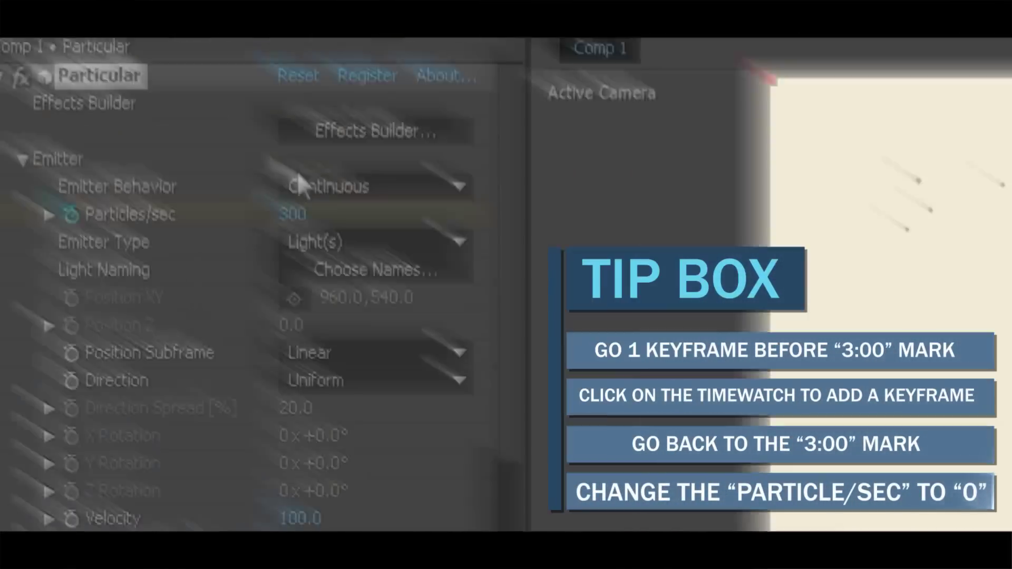
pyautogui.click(298, 212)
pyautogui.press('Return')
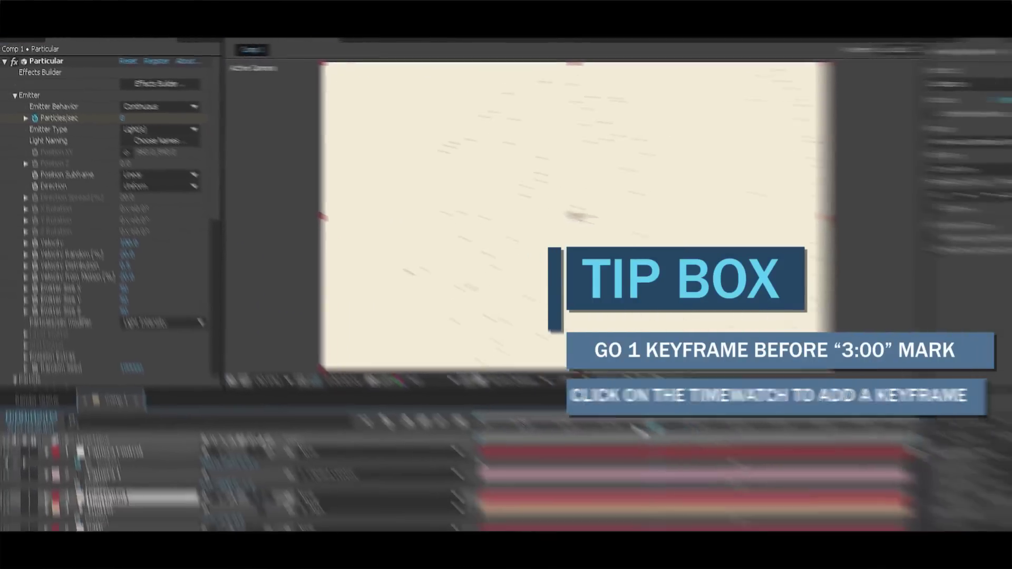
# Step: Set Particular's Velocity Random, Velocity Distribution and Velocity from Motion to 0
pyautogui.moveTo(639, 431); pyautogui.dragTo(680, 377)
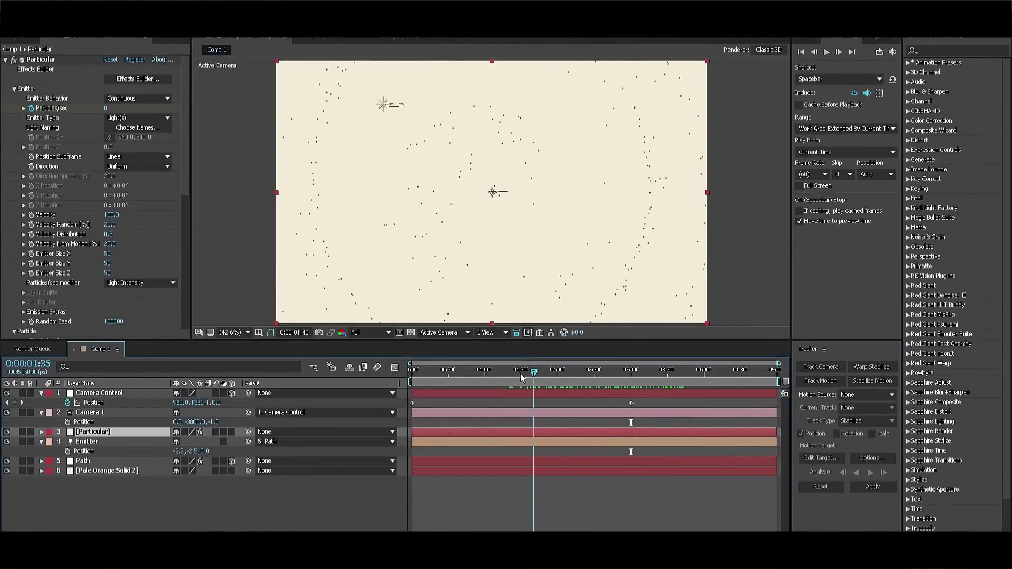
pyautogui.moveTo(505, 375); pyautogui.dragTo(533, 374)
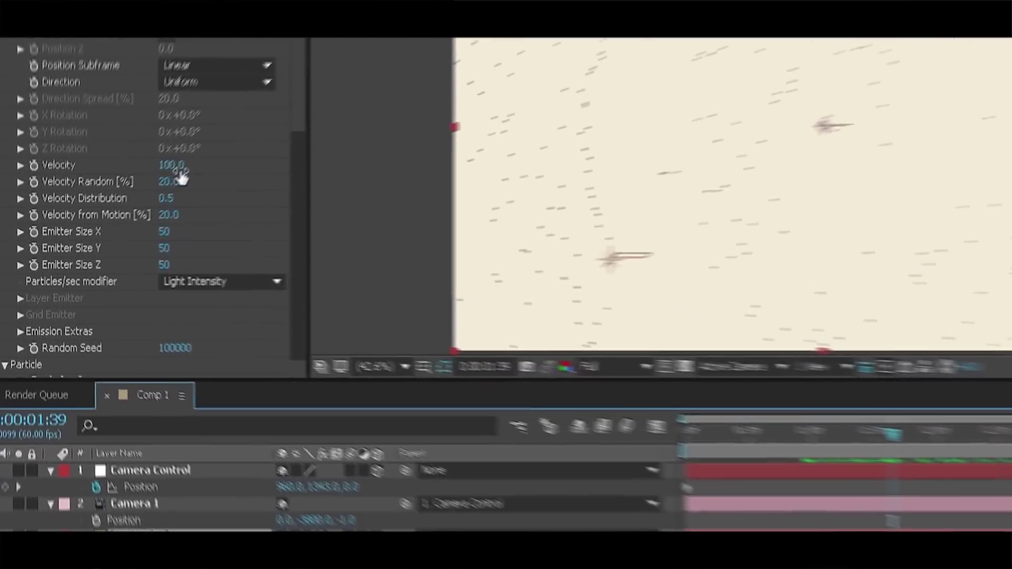
pyautogui.click(113, 224)
pyautogui.write('0')
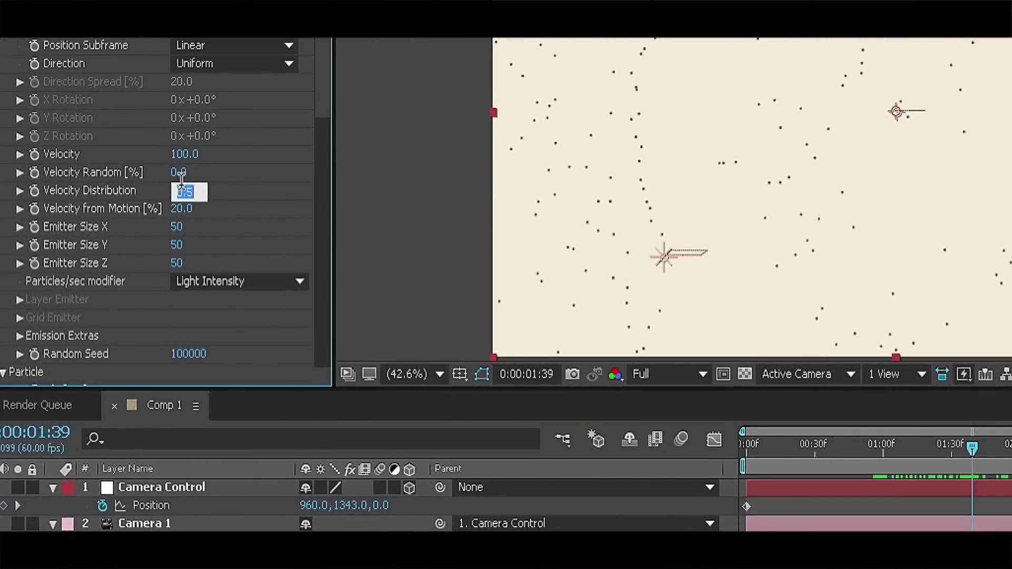
# Step: Set Particular's Emitter Size X, Y and Z to 0
pyautogui.click(186, 244)
pyautogui.write('0')
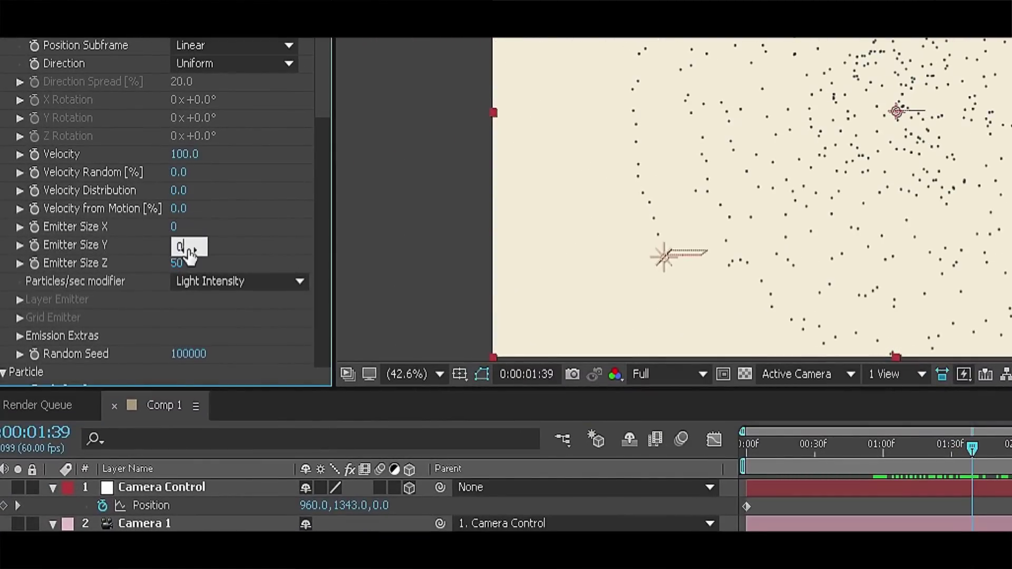
pyautogui.write('0')
pyautogui.press('Return')
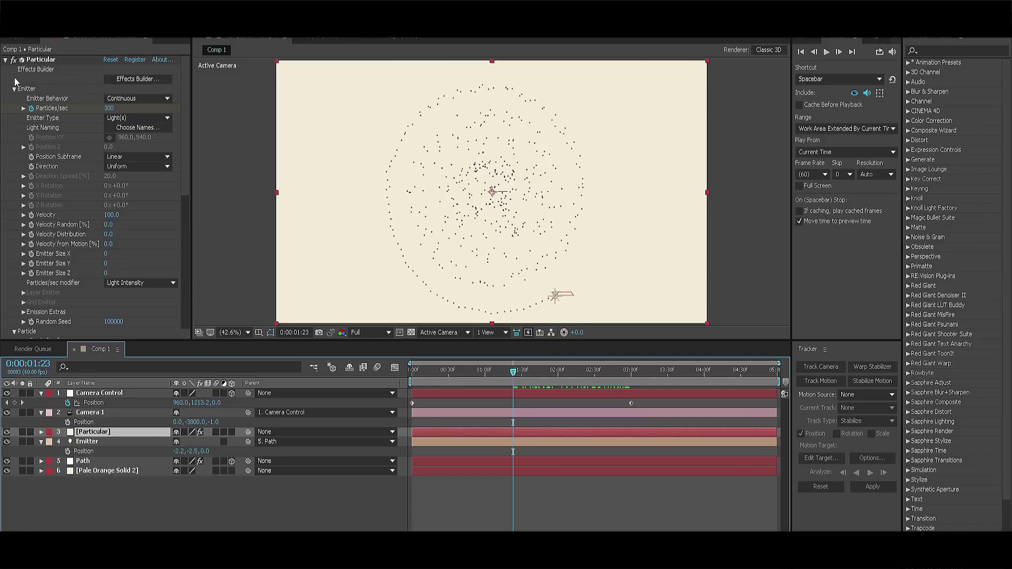
# Step: Set Particular's particle Life to 1.2 seconds
pyautogui.click(14, 78)
pyautogui.click(10, 98)
pyautogui.click(108, 108)
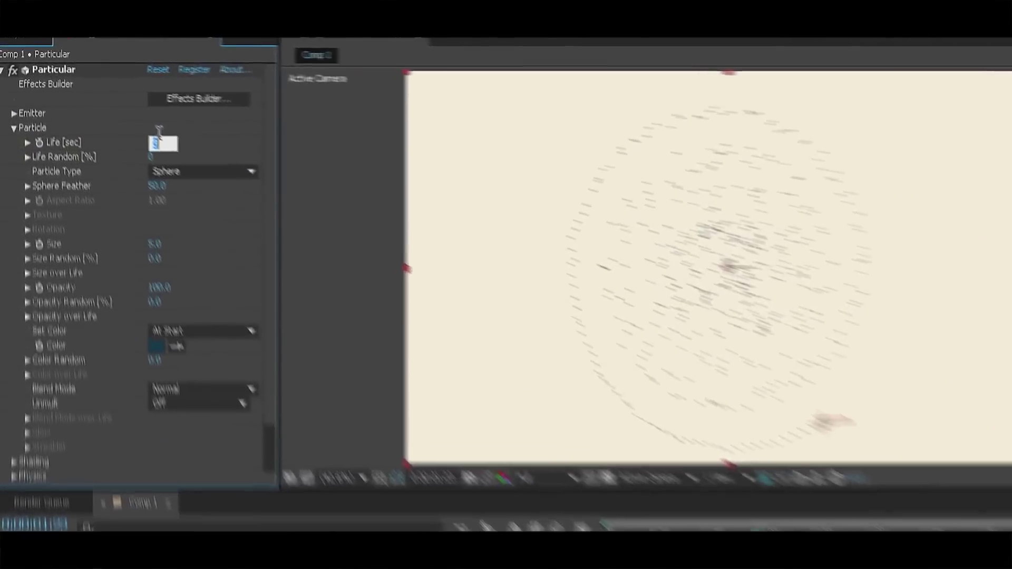
pyautogui.write('1.2')
pyautogui.click(217, 124)
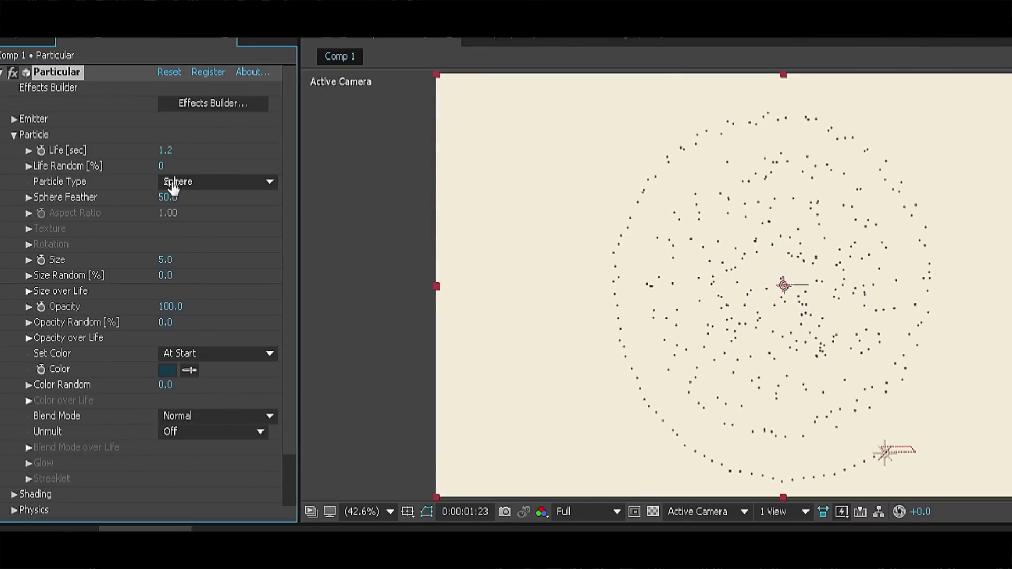
# Step: Change the Particle Type to Cloudlet with Cloudlet Feather 0, Size 75 and Size Random 75%
pyautogui.click(235, 245)
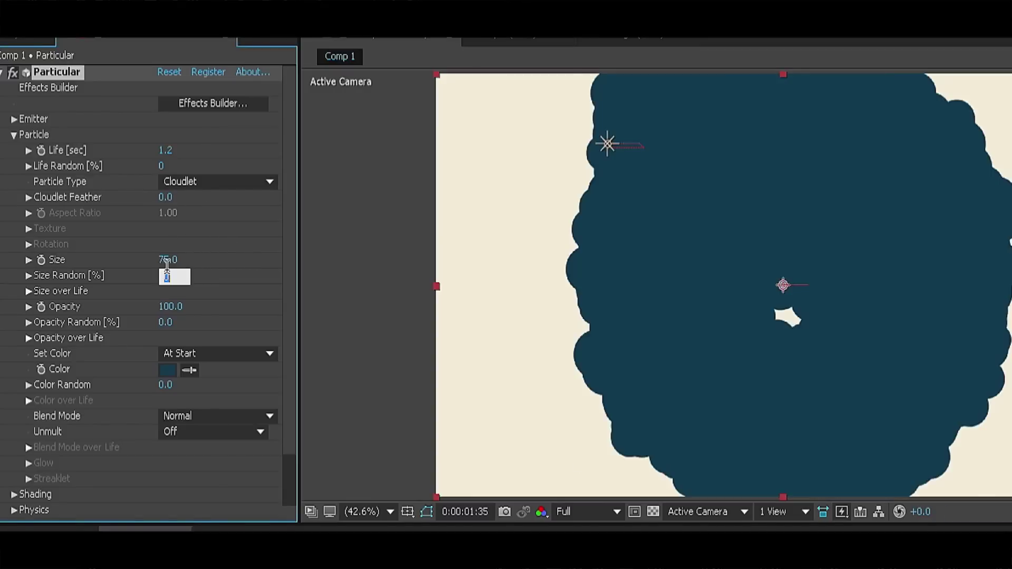
pyautogui.write('5')
pyautogui.press('Return')
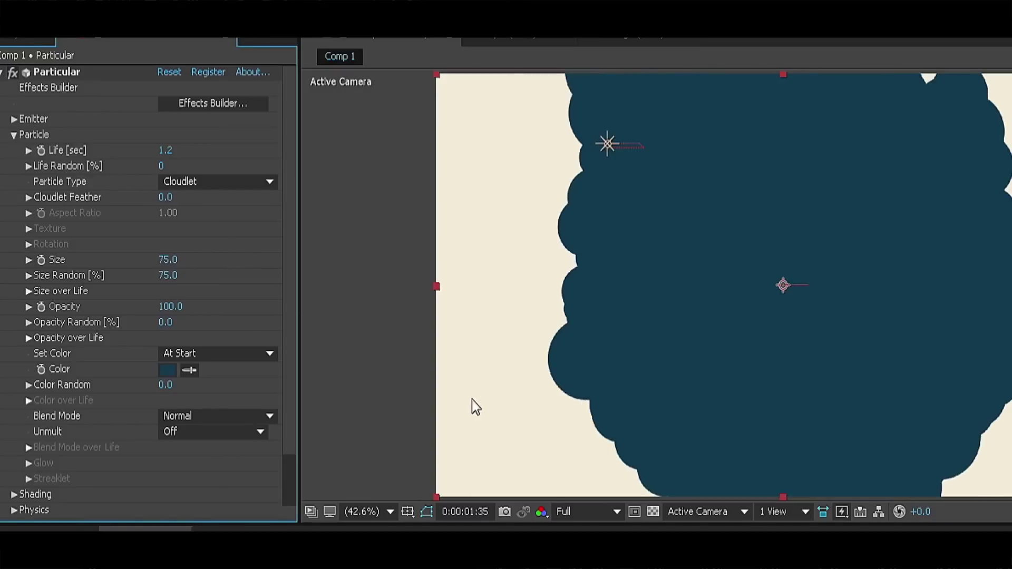
# Step: Apply the Size over Life preset whose curve rises quickly to a peak and falls steadily to zero
pyautogui.click(29, 287)
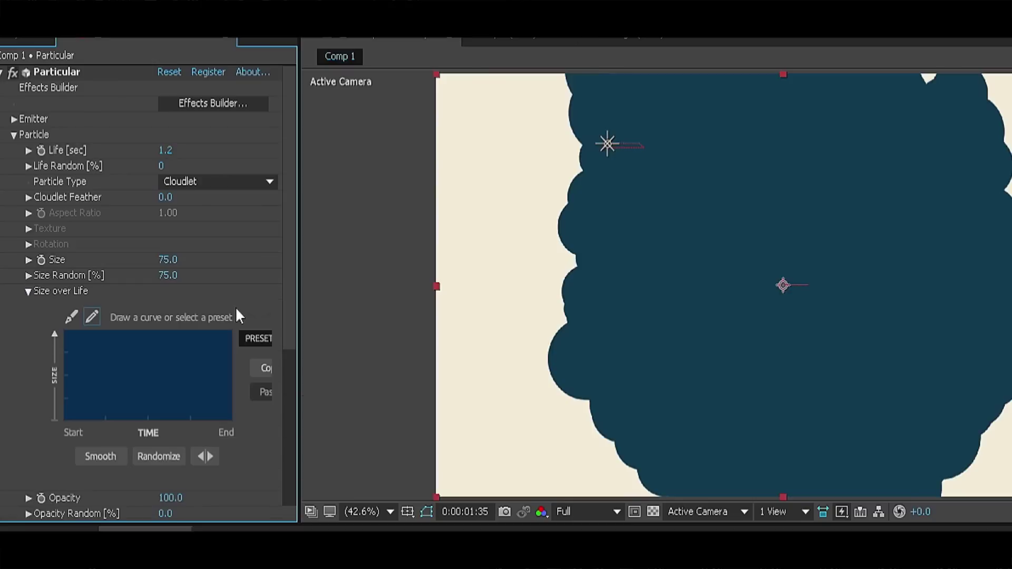
pyautogui.moveTo(301, 334); pyautogui.dragTo(327, 331)
pyautogui.click(267, 377)
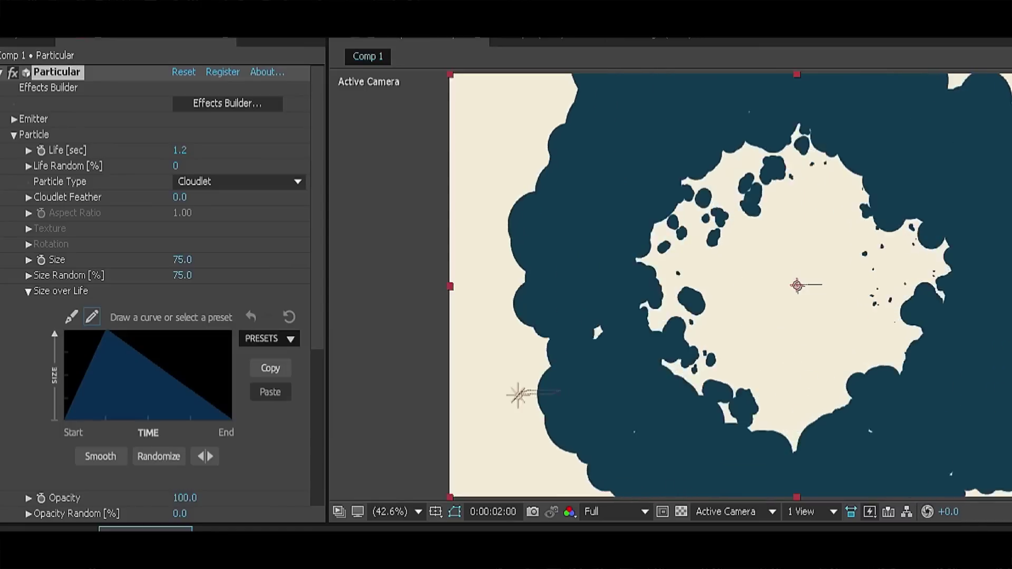
# Step: Set the Spin Amplitude in Particular's Air physics to 200
pyautogui.click(14, 135)
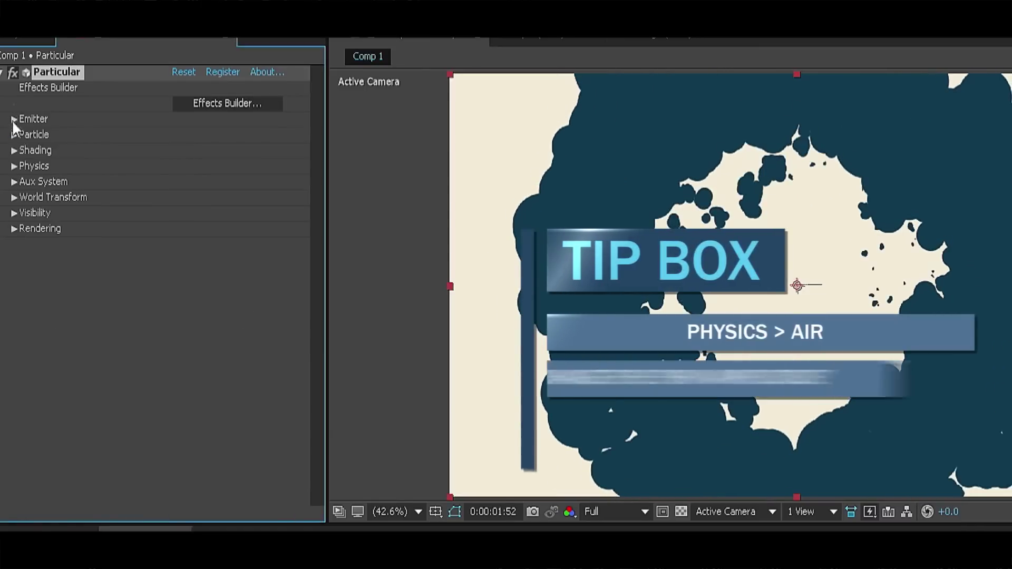
pyautogui.click(14, 166)
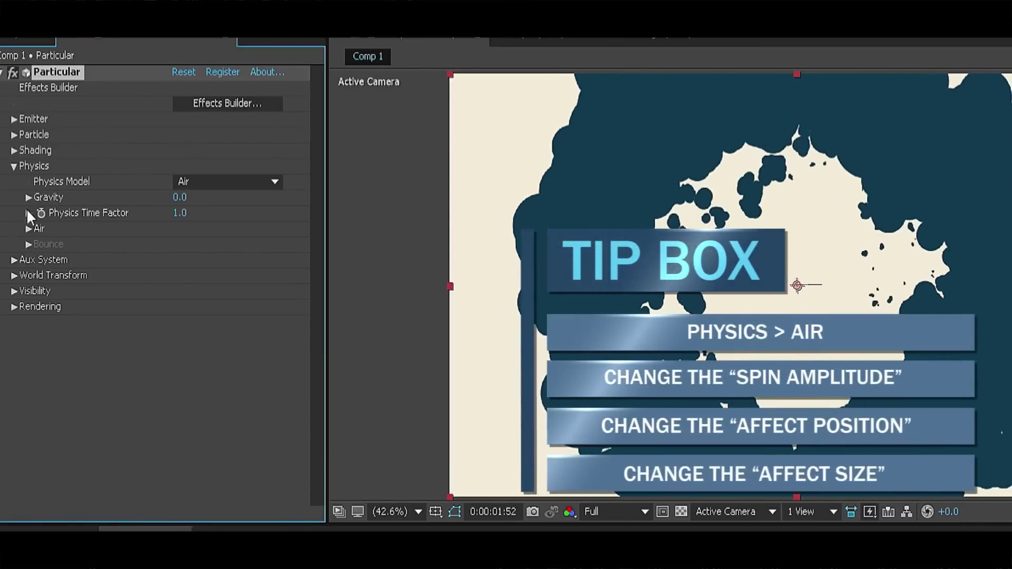
pyautogui.click(28, 228)
pyautogui.click(181, 291)
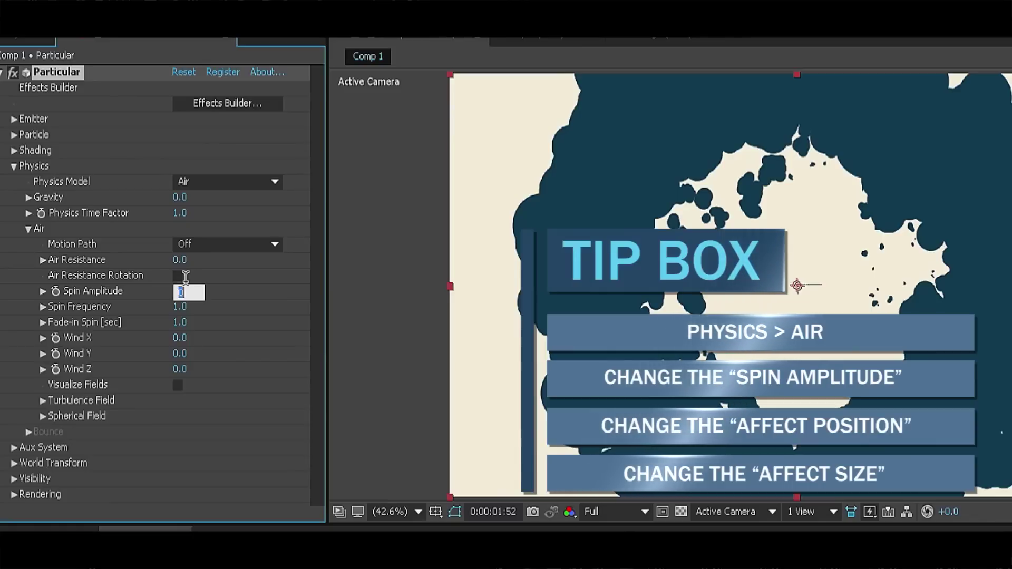
pyautogui.write('200')
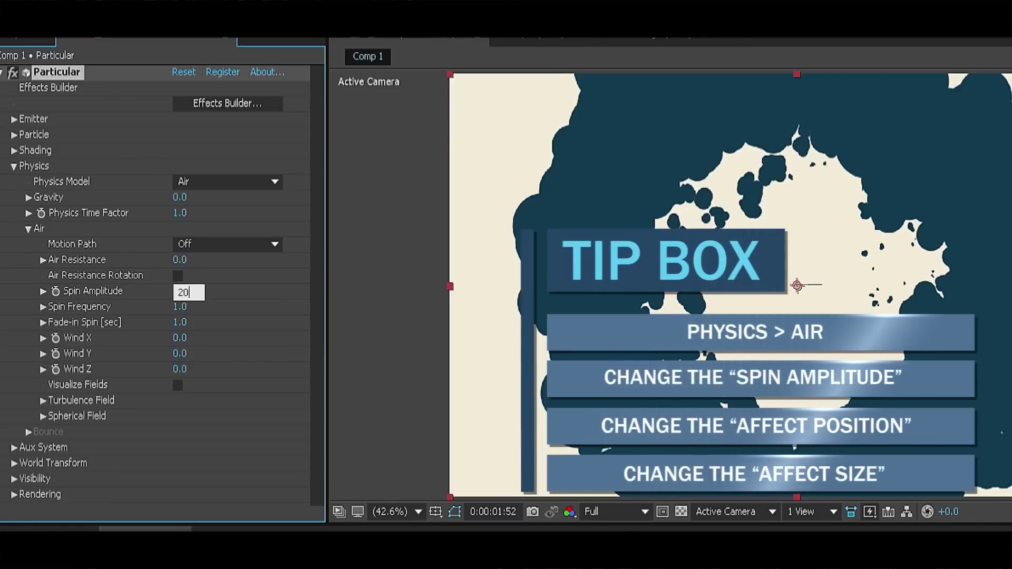
pyautogui.click(239, 330)
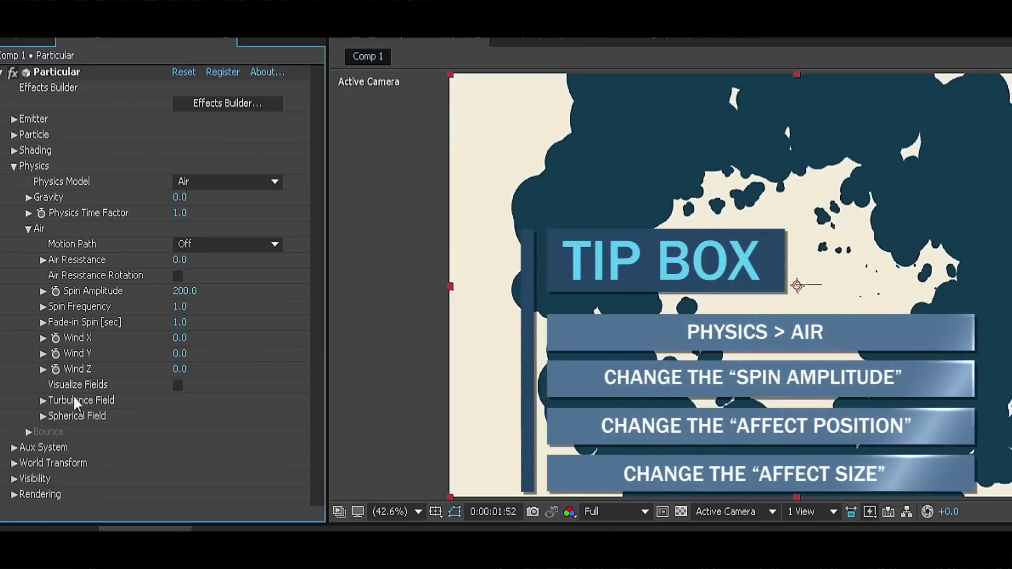
# Step: Set the Turbulence Field's Affect Size to 25 and Affect Position to 35
pyautogui.click(42, 399)
pyautogui.scroll(-4, 40, 376)
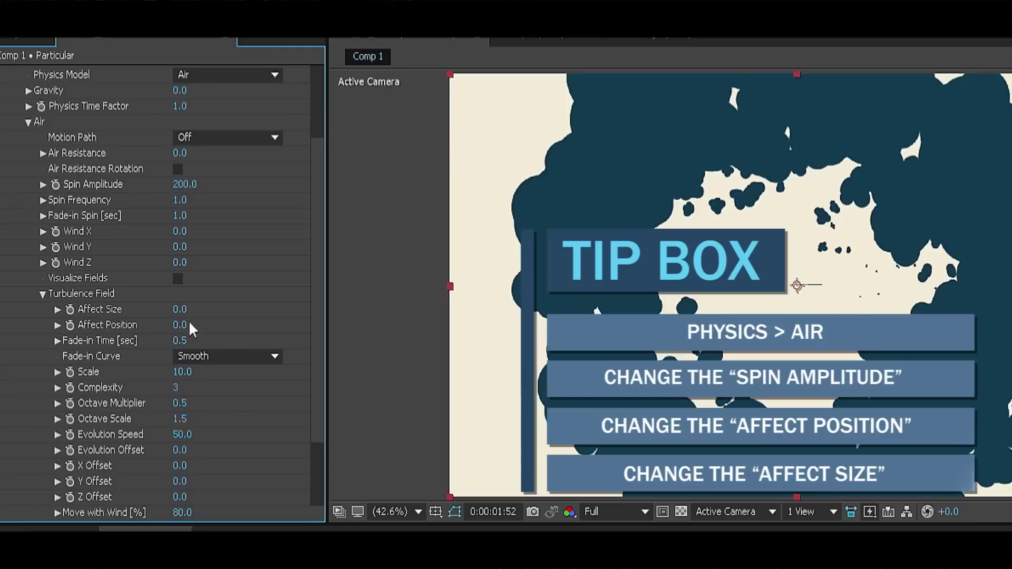
pyautogui.write('25')
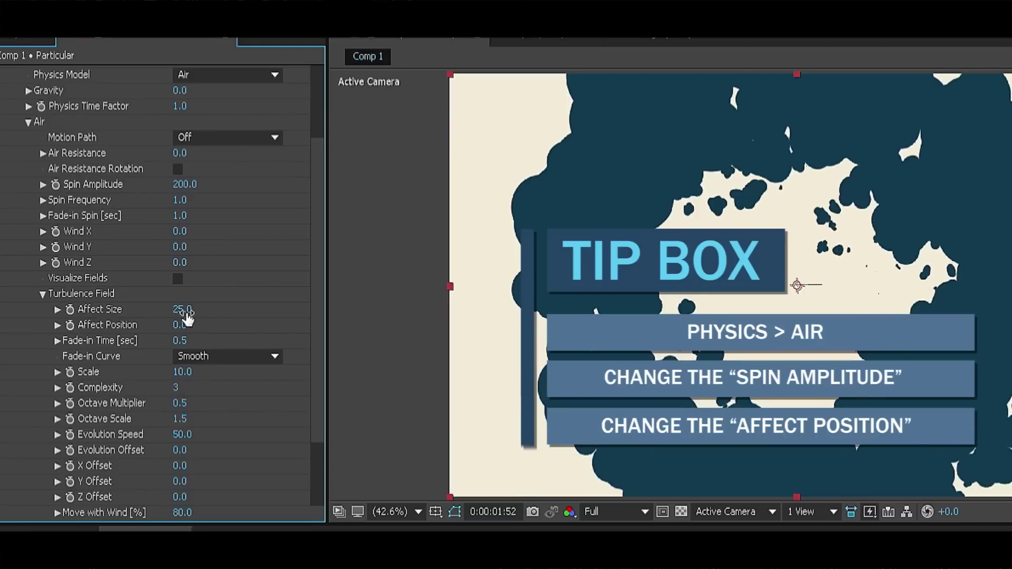
pyautogui.press('Tab')
pyautogui.write('35')
pyautogui.click(222, 304)
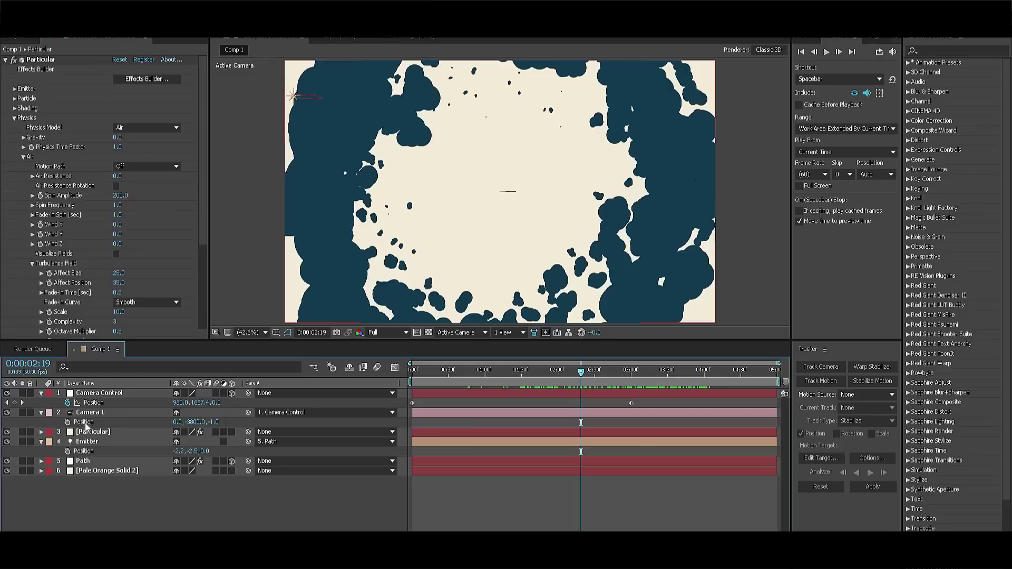
# Step: Preview the particles along the timeline around 0:00:02:00 and duplicate the Particular layer
pyautogui.click(87, 429)
pyautogui.moveTo(572, 370)
pyautogui.mouseDown()
pyautogui.moveTo(538, 373)
pyautogui.moveTo(557, 372)
pyautogui.mouseUp()
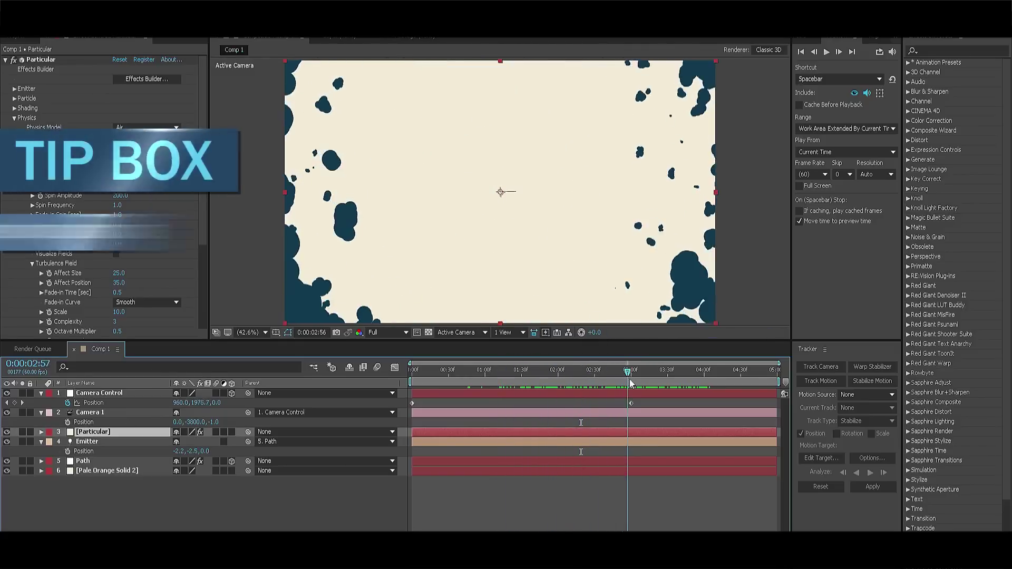
pyautogui.hotkey('ctrl', 'd')
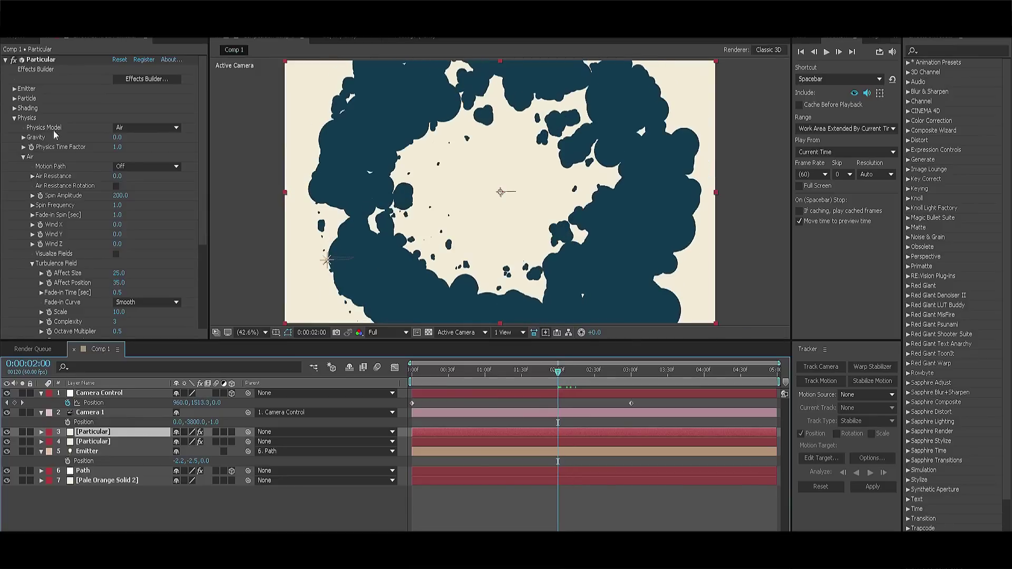
# Step: Set the duplicate's emitter Velocity to 65 and change its Random Seed to 102710
pyautogui.click(14, 117)
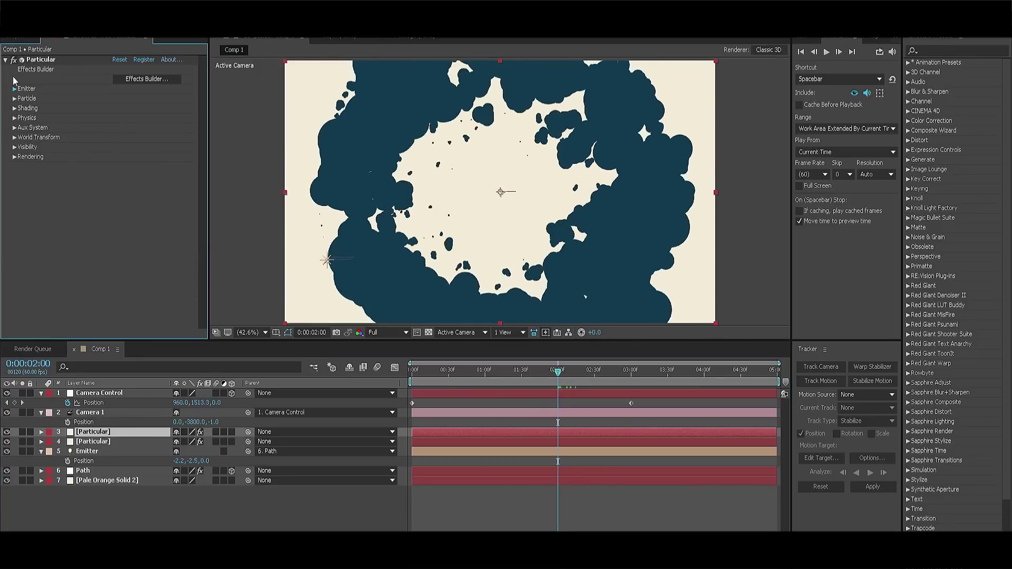
pyautogui.click(14, 88)
pyautogui.click(121, 214)
pyautogui.write('65')
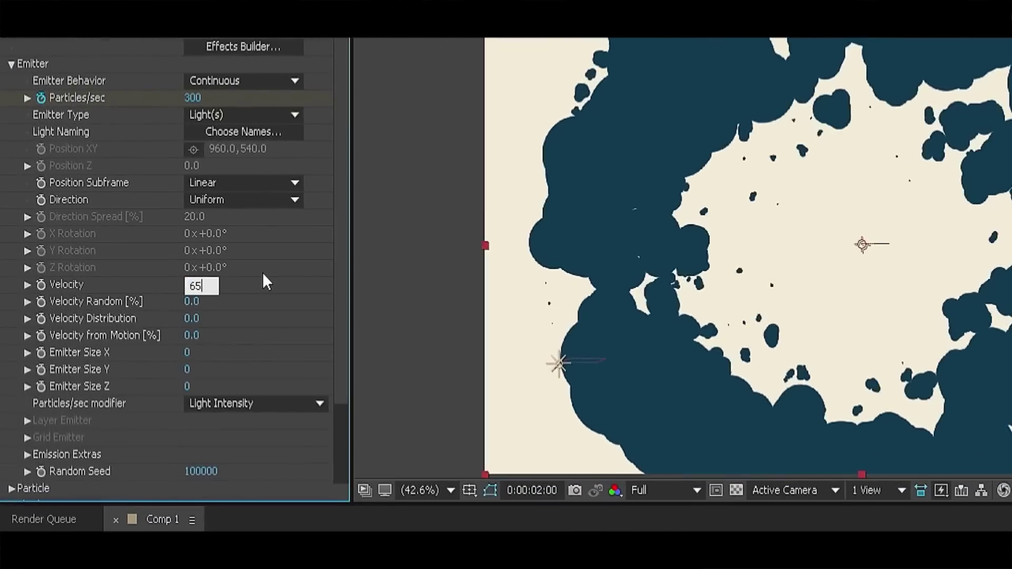
pyautogui.moveTo(217, 462); pyautogui.dragTo(541, 470)
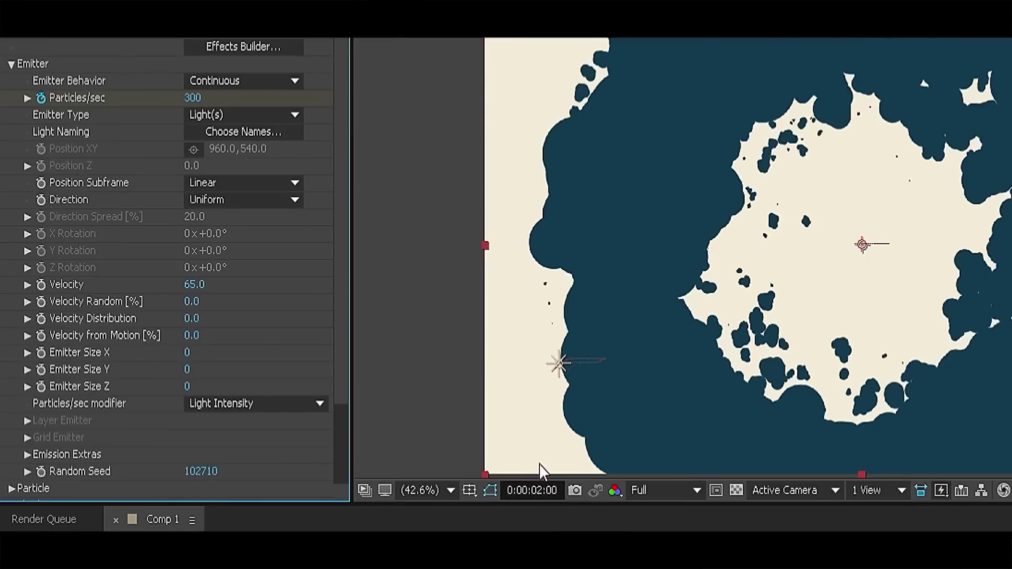
# Step: Set the duplicate's particle Life to 1.1 seconds and its Size to 55
pyautogui.click(11, 64)
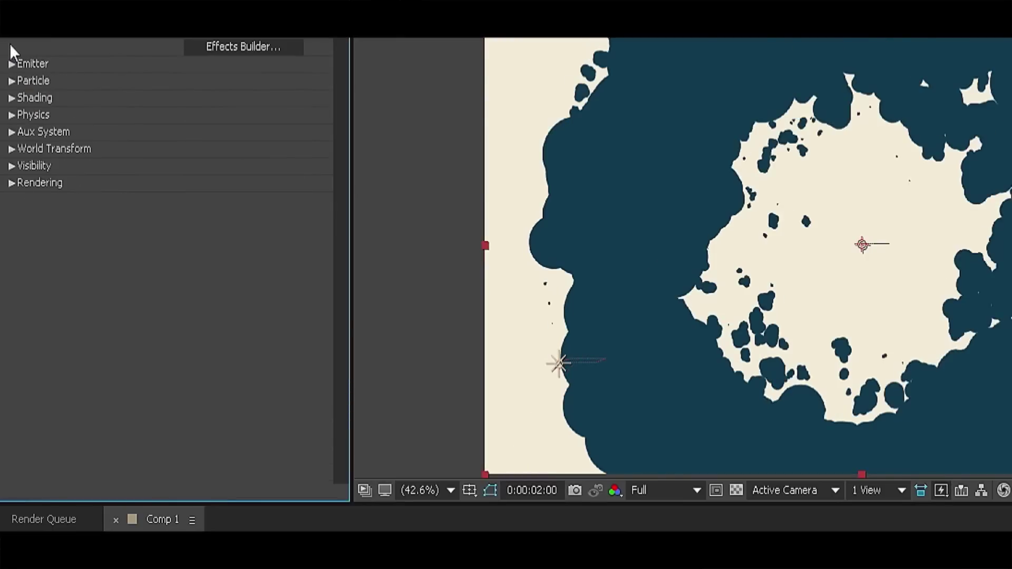
pyautogui.click(12, 81)
pyautogui.click(197, 99)
pyautogui.write('1.1')
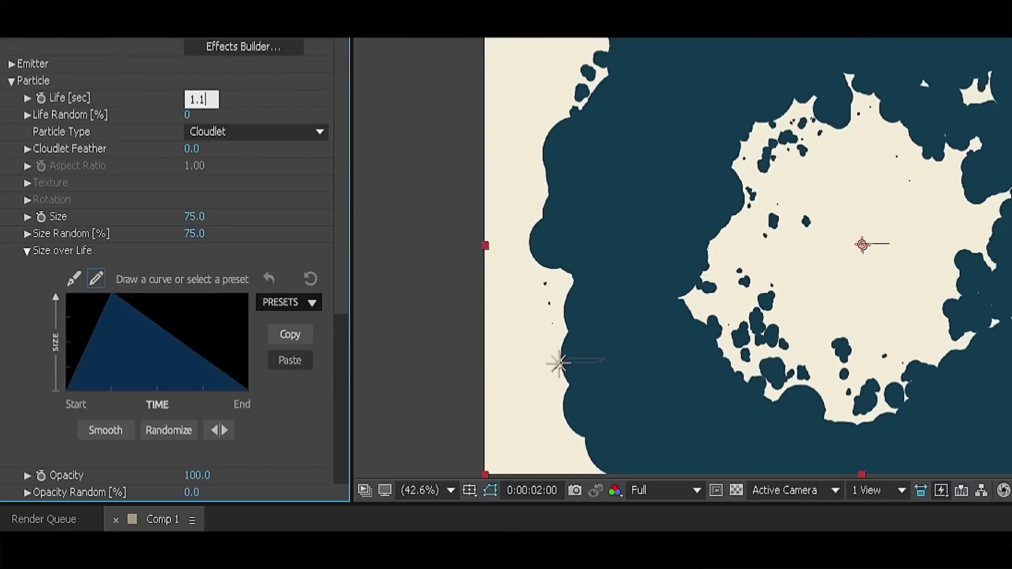
pyautogui.click(196, 216)
pyautogui.write('55')
pyautogui.press('Return')
# Step: Change the duplicate's particle Color to a lighter blue
pyautogui.scroll(-4, 264, 343)
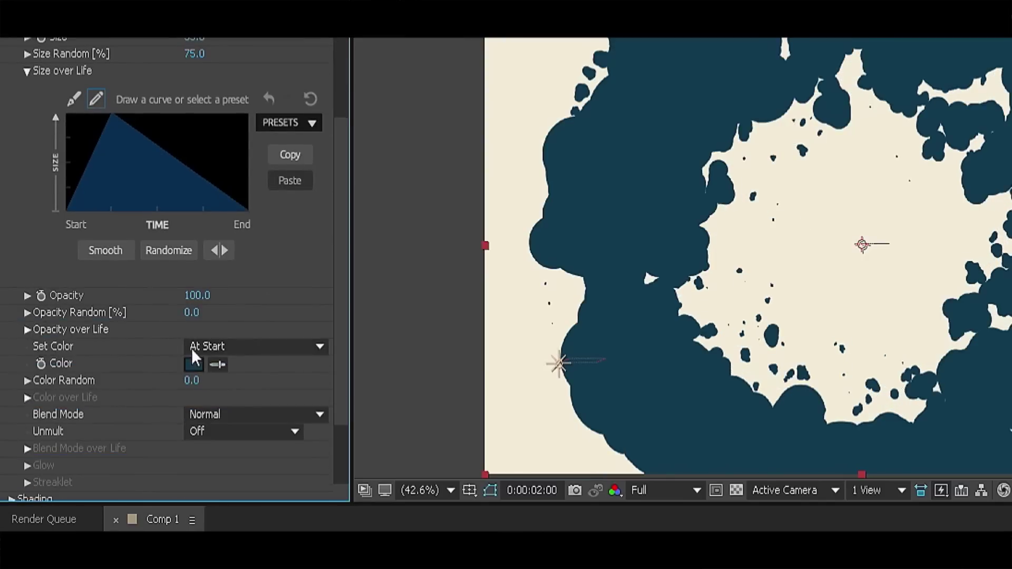
pyautogui.moveTo(179, 529); pyautogui.dragTo(146, 499)
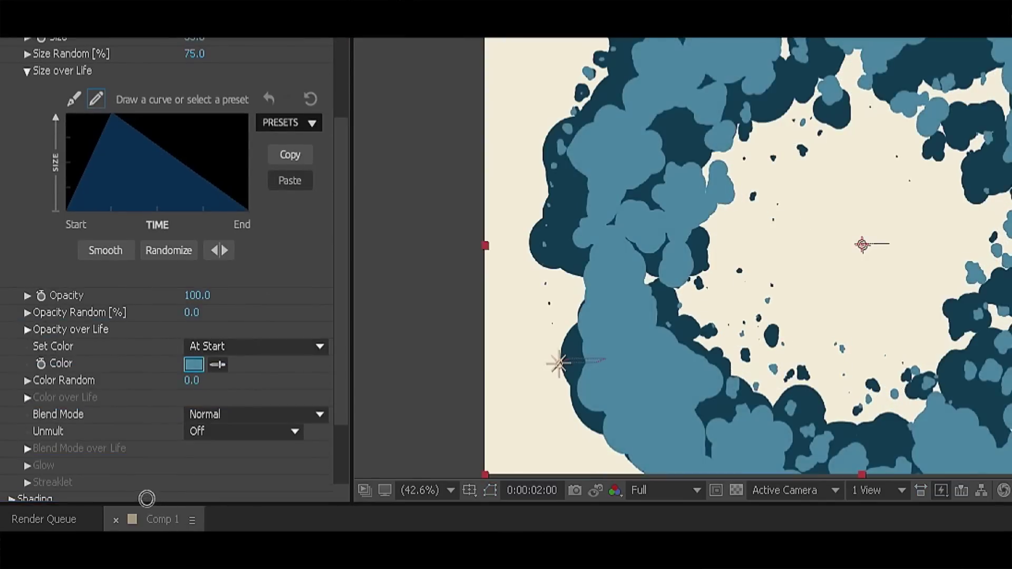
pyautogui.moveTo(133, 491); pyautogui.dragTo(127, 489)
# Step: Set the duplicate's Spin Amplitude to 250 and its Turbulence Field Affect Position to 30
pyautogui.click(28, 71)
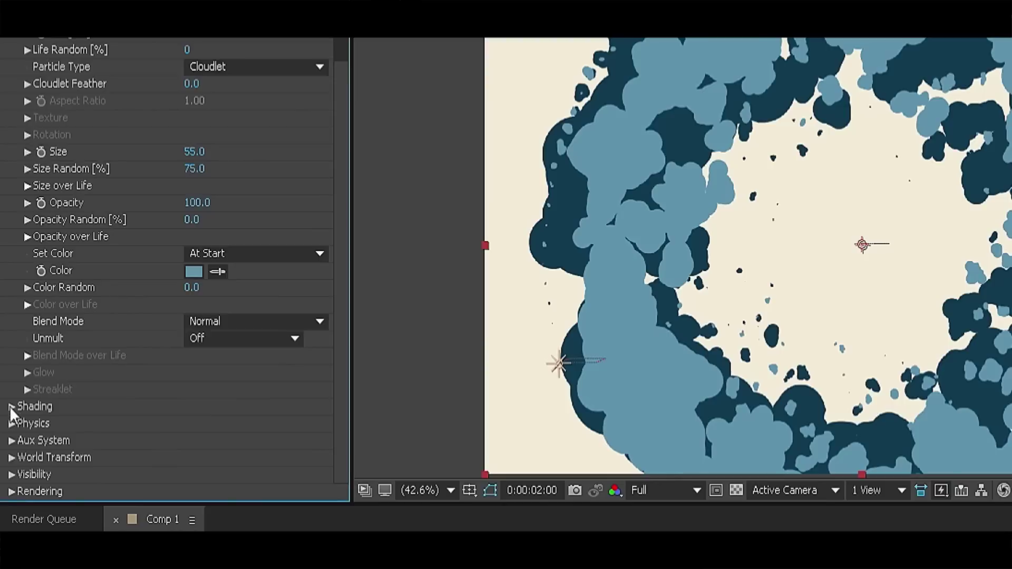
pyautogui.click(12, 423)
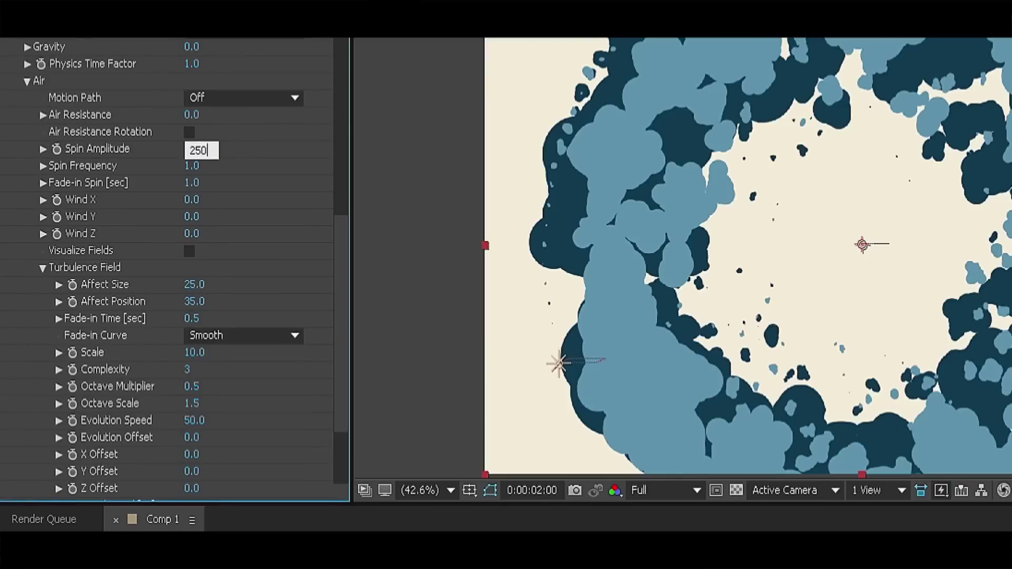
pyautogui.write('30')
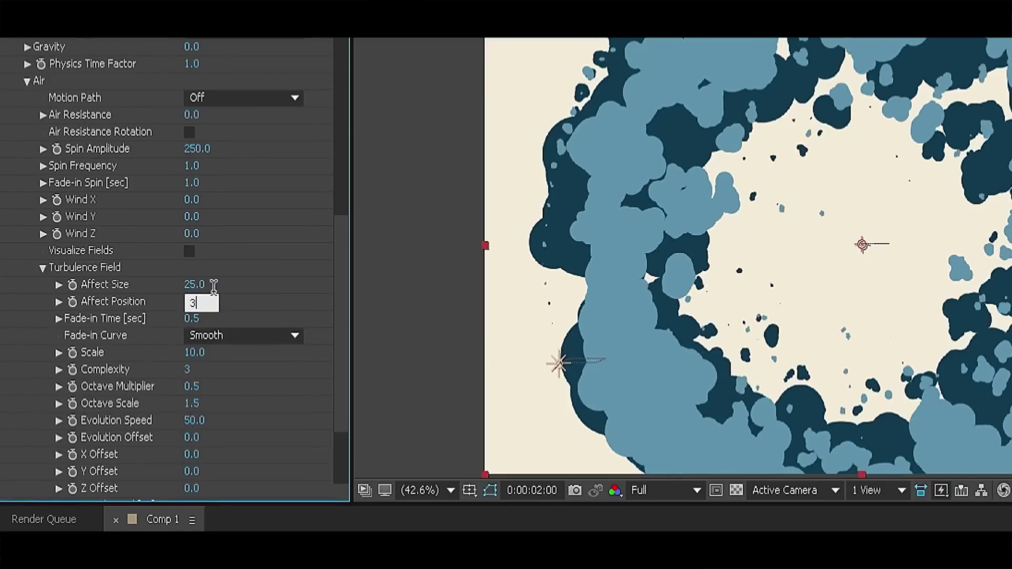
pyautogui.press('Return')
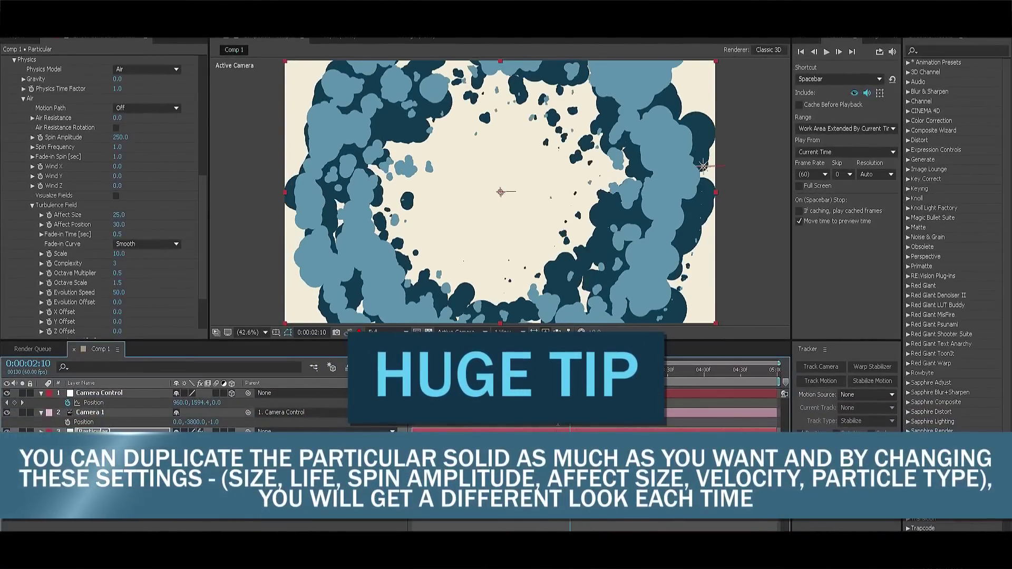
# Step: Duplicate the lighter blue Particular layer and set the new copy's emitter Velocity to 35
pyautogui.click(105, 428)
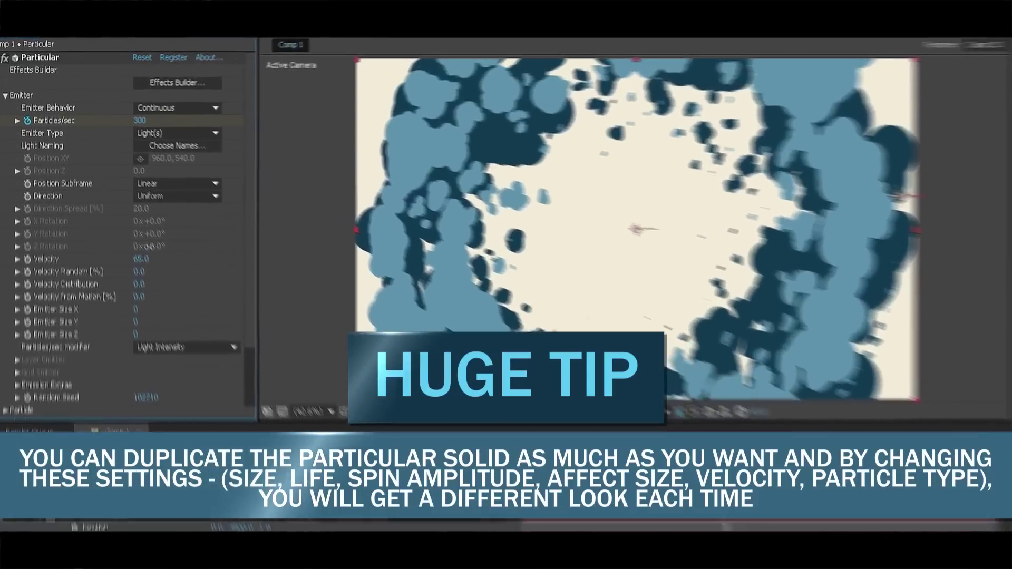
pyautogui.click(119, 215)
pyautogui.write('35')
pyautogui.press('Return')
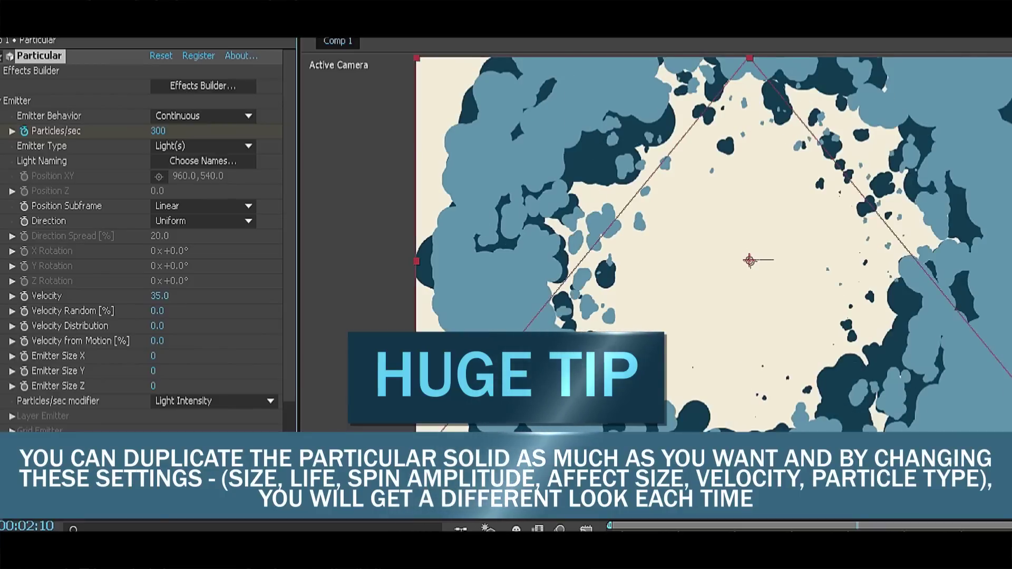
# Step: Set the new copy's particle Life to 1.0 second, reduce its Size and color it very pale blue
pyautogui.click(2, 99)
pyautogui.click(1, 116)
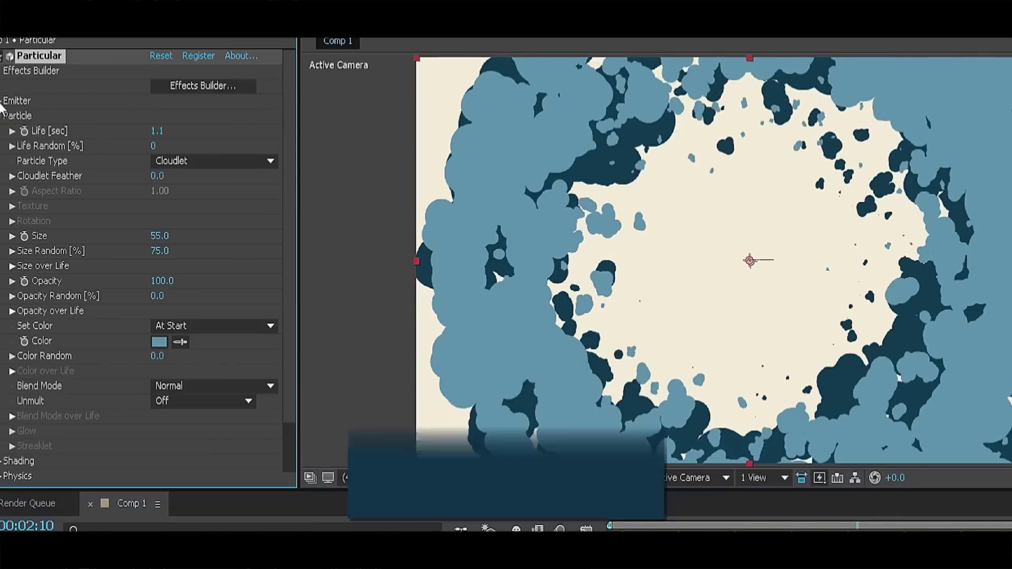
pyautogui.press('Return')
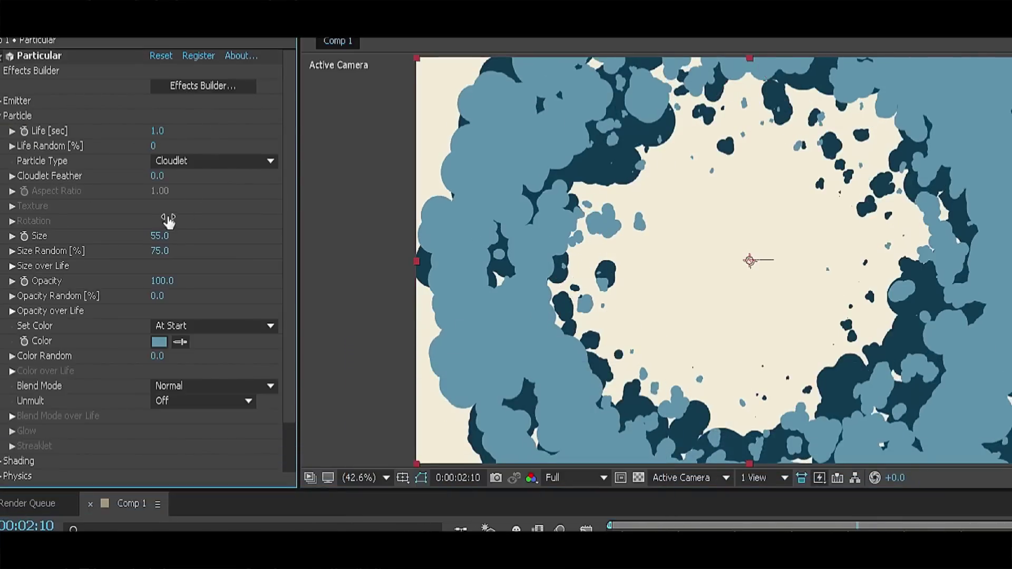
pyautogui.press('Return')
pyautogui.scroll(-1, 193, 333)
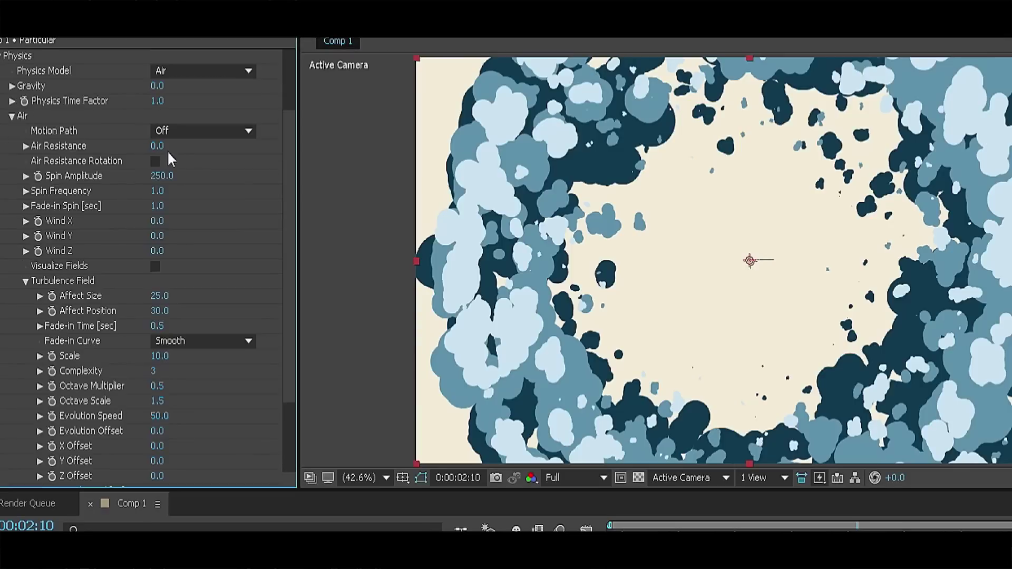
# Step: Set the pale blue copy's Spin Amplitude to 150 and its Turbulence Field Affect Position to 50
pyautogui.click(159, 311)
pyautogui.write('50')
pyautogui.press('Return')
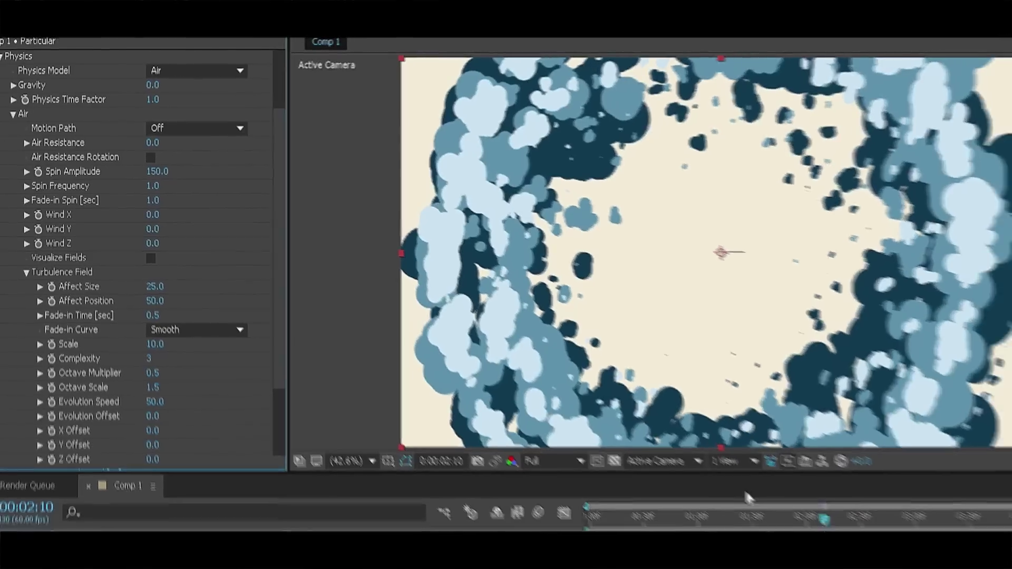
# Step: Duplicate the pale blue Particular layer and set the copy's Particles/sec to 500 at 0:00:02:59
pyautogui.moveTo(684, 452); pyautogui.dragTo(581, 365)
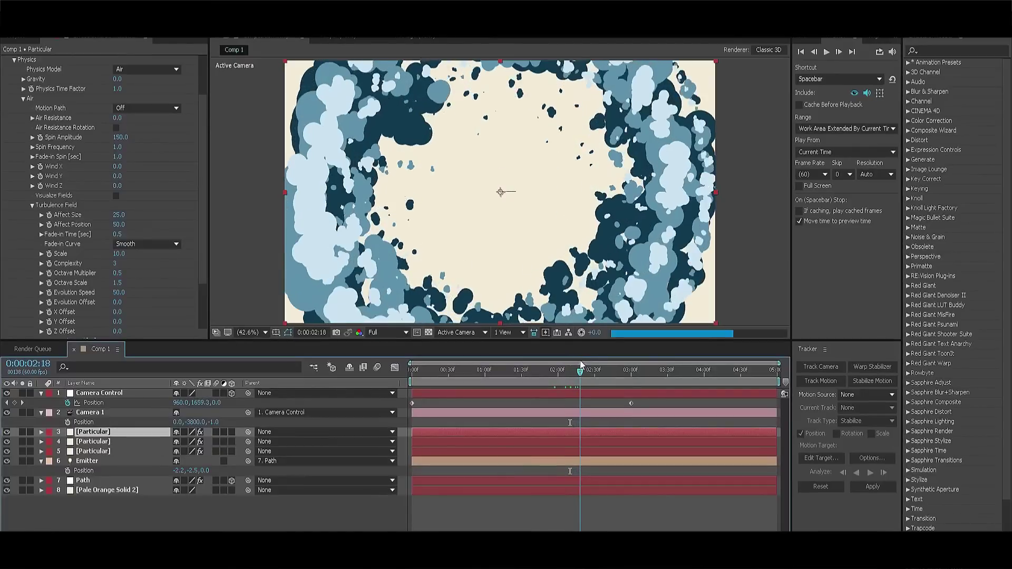
pyautogui.scroll(3, 41, 99)
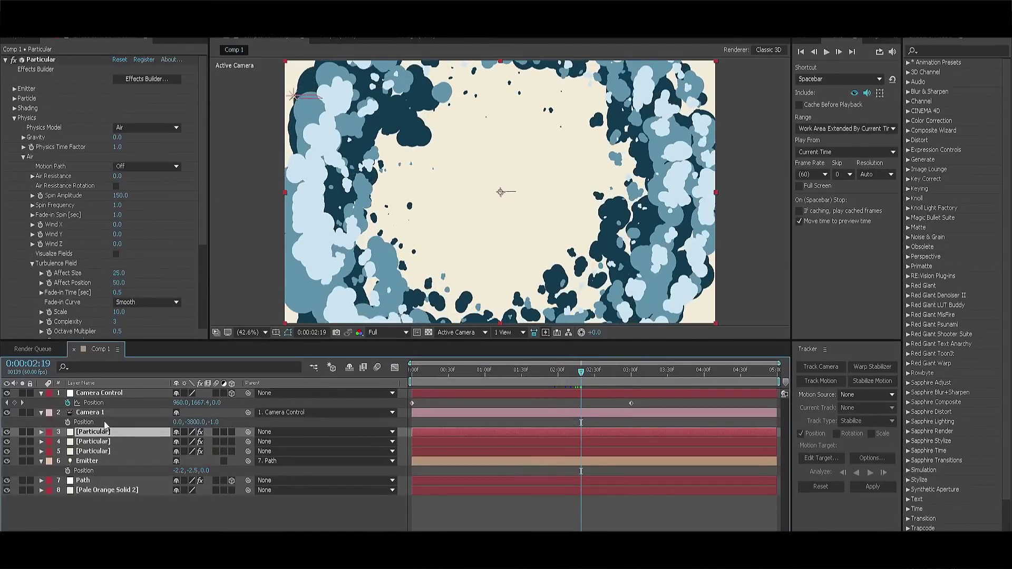
pyautogui.click(15, 90)
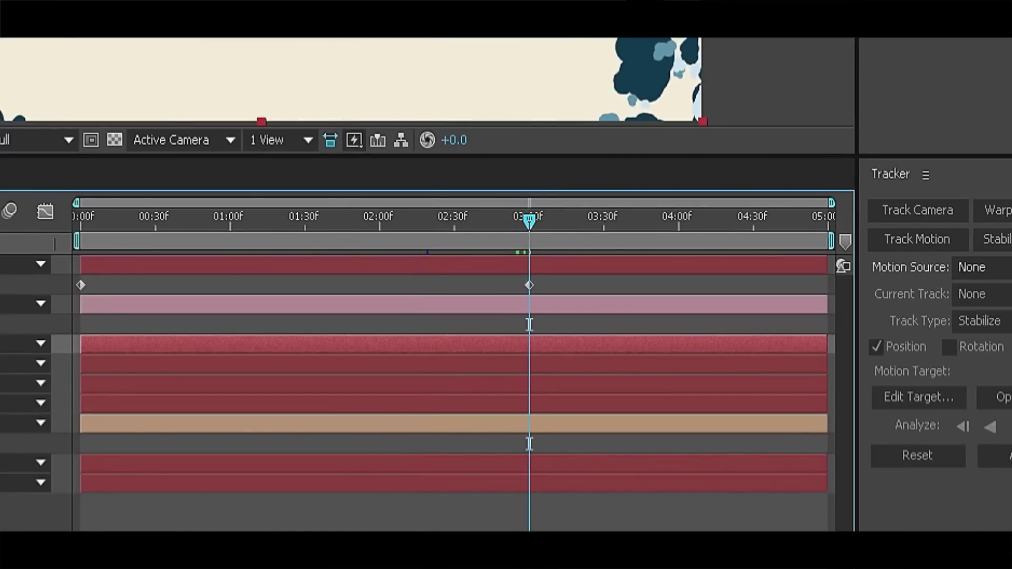
pyautogui.press('pageup')
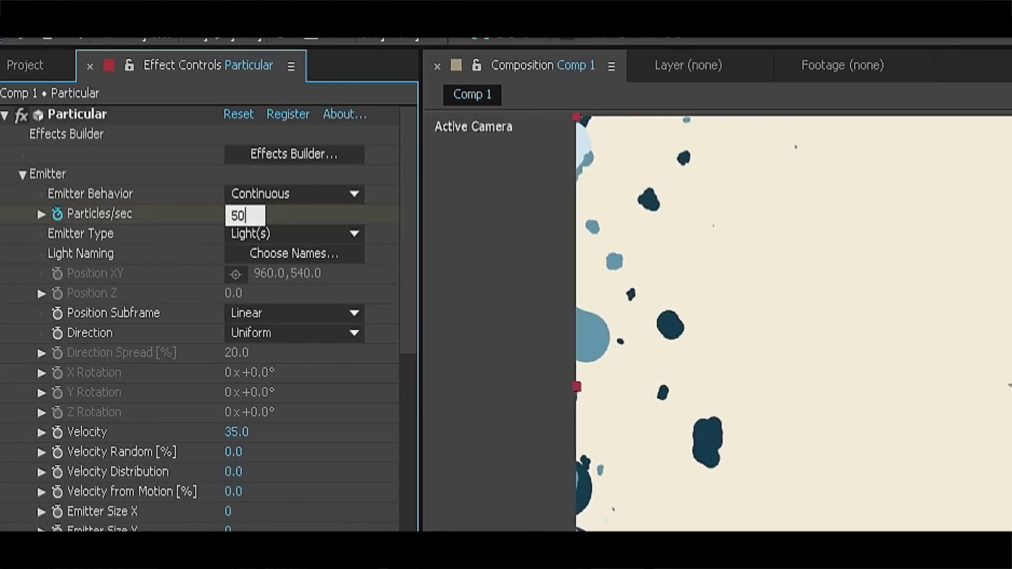
pyautogui.press('Return')
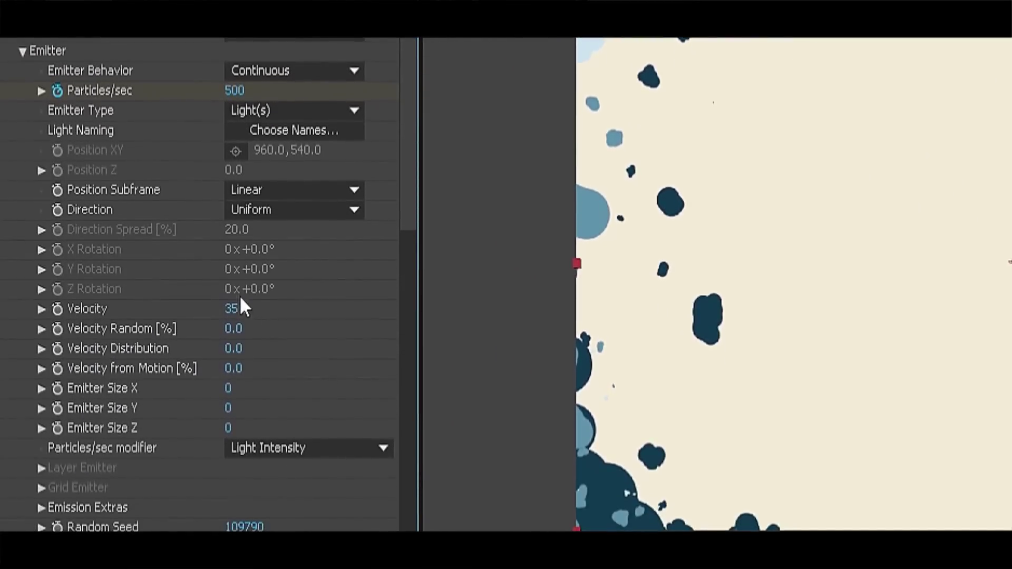
# Step: Set the new copy's emitter Velocity to 75
pyautogui.click(232, 308)
pyautogui.write('75')
pyautogui.press('Return')
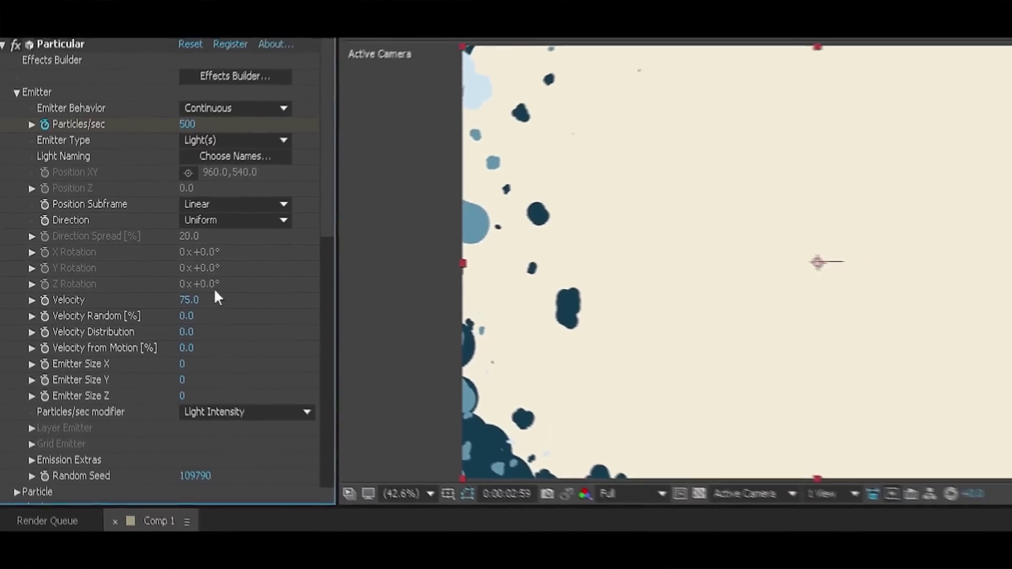
# Step: Set the new copy's particle Size to 10 and its Particle Type to Sphere
pyautogui.click(17, 92)
pyautogui.click(15, 108)
pyautogui.click(191, 236)
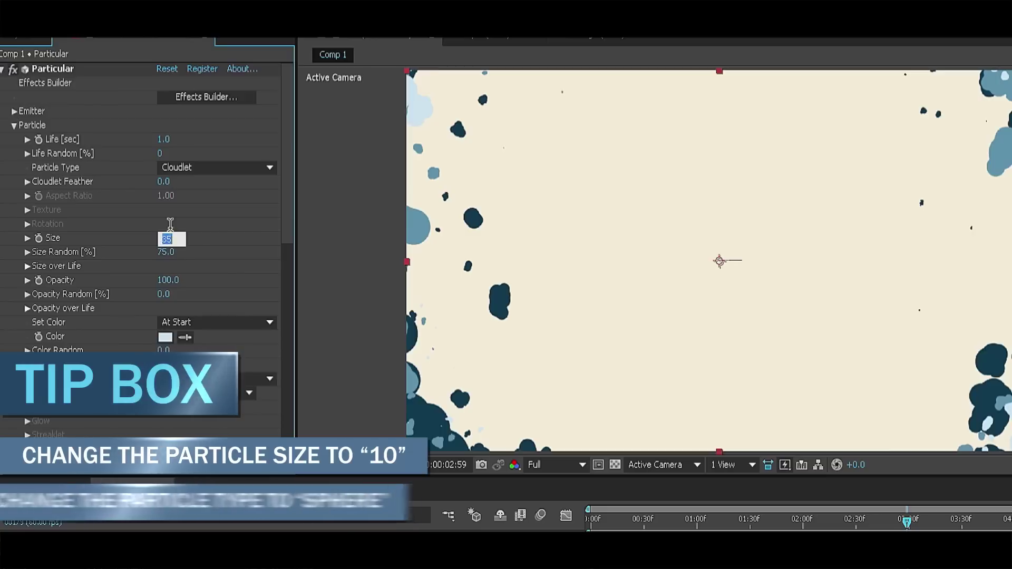
pyautogui.write('10')
pyautogui.press('Return')
pyautogui.click(217, 167)
pyautogui.click(216, 179)
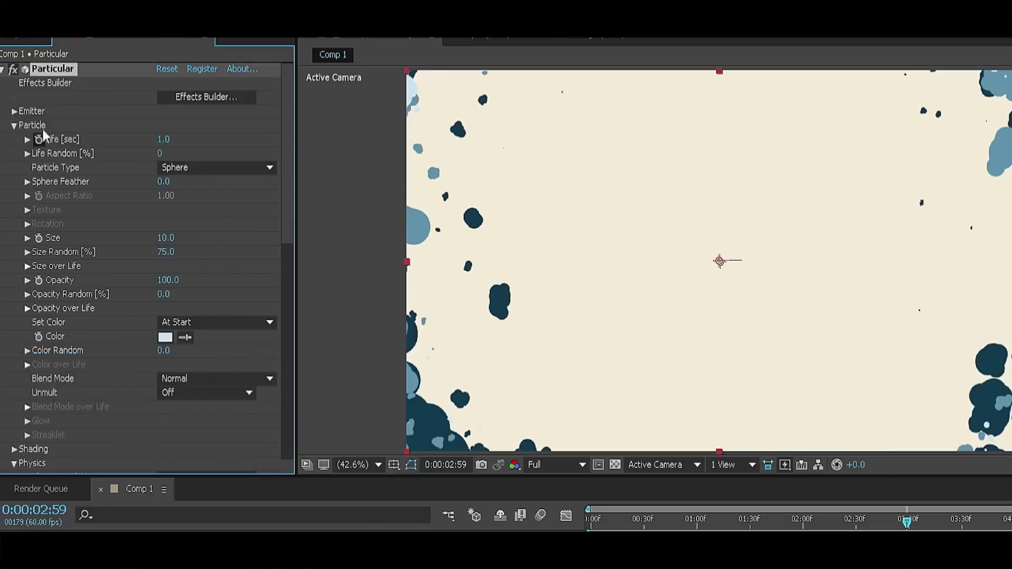
# Step: Set the sphere layer's Spin Amplitude to 300 and its Turbulence Field Affect Position to 60
pyautogui.click(14, 125)
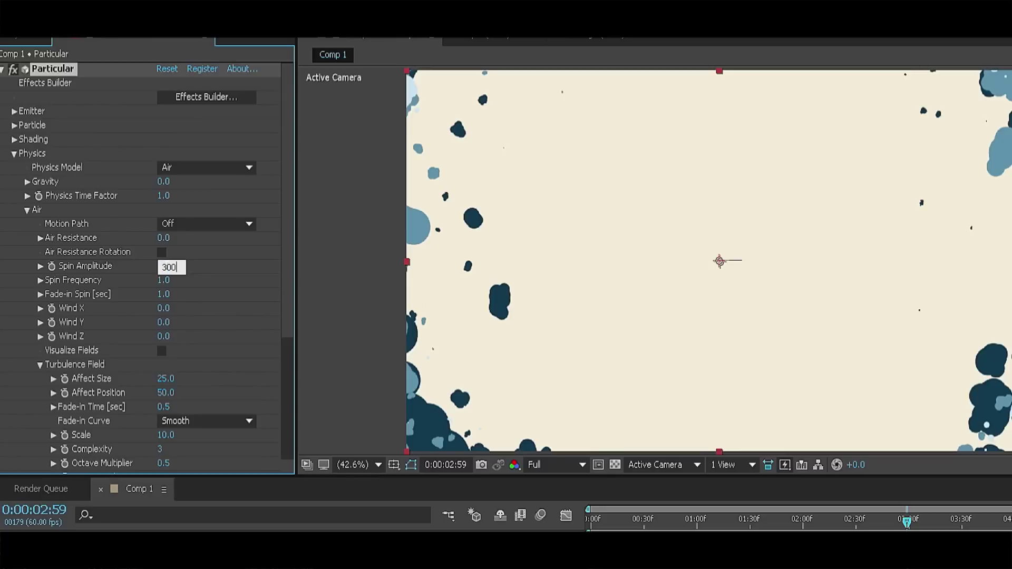
pyautogui.write('60')
pyautogui.press('Return')
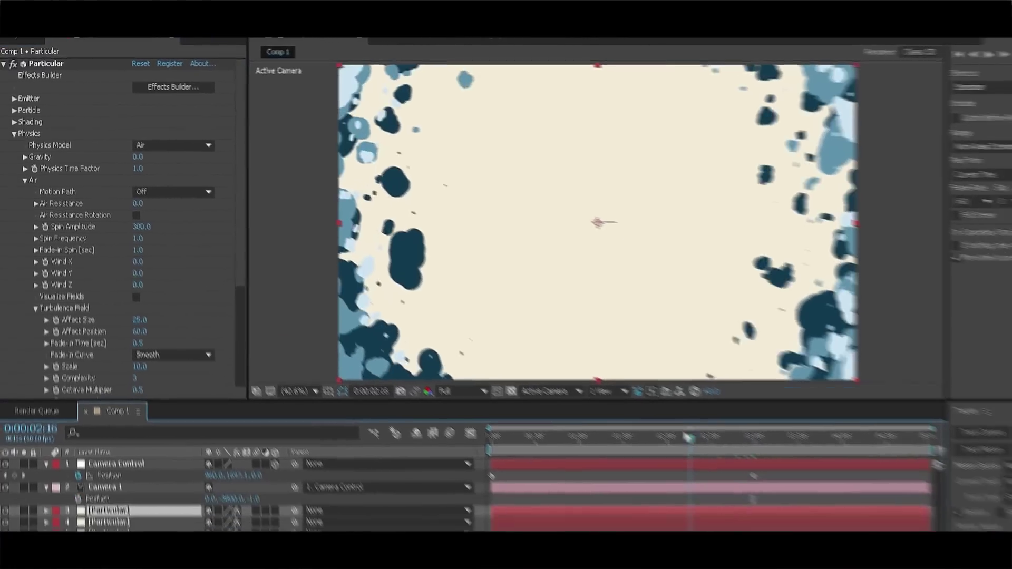
# Step: Move the small sphere particle layer beneath the pale blue cloud layer and check the animation around two seconds
pyautogui.moveTo(685, 435); pyautogui.dragTo(652, 436)
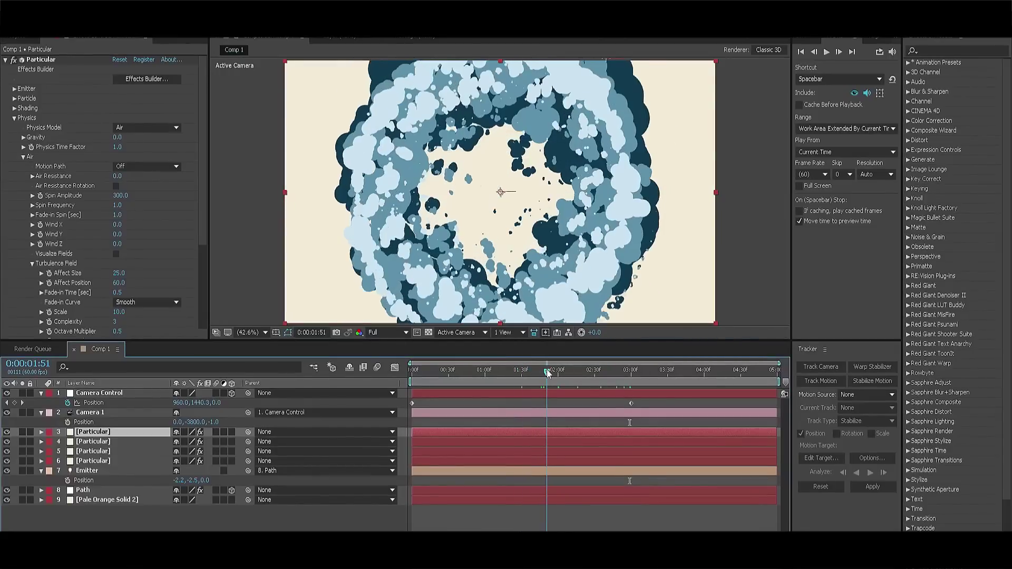
pyautogui.moveTo(546, 372); pyautogui.dragTo(554, 370)
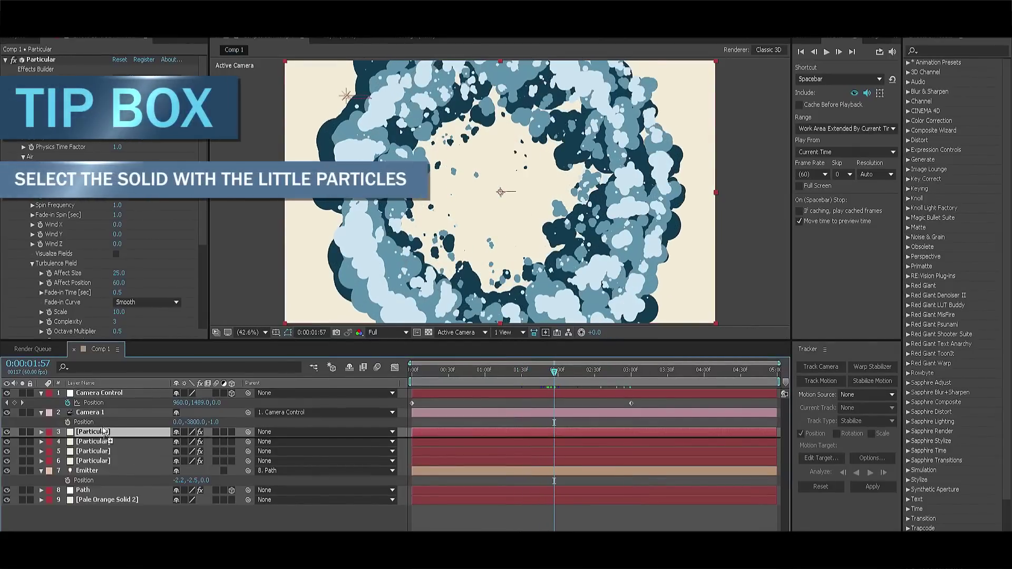
pyautogui.moveTo(103, 431); pyautogui.dragTo(105, 440)
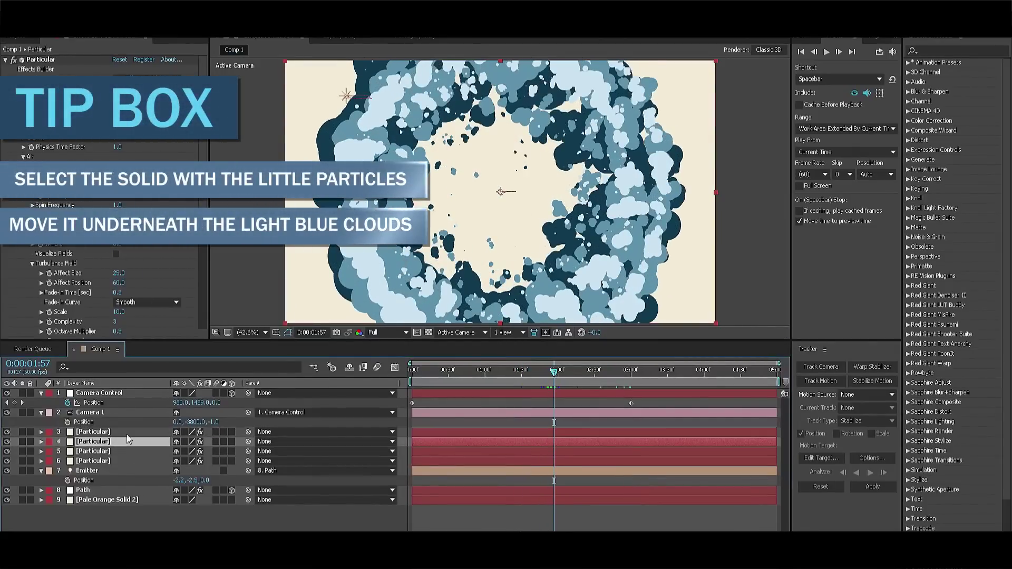
pyautogui.moveTo(554, 371); pyautogui.dragTo(574, 386)
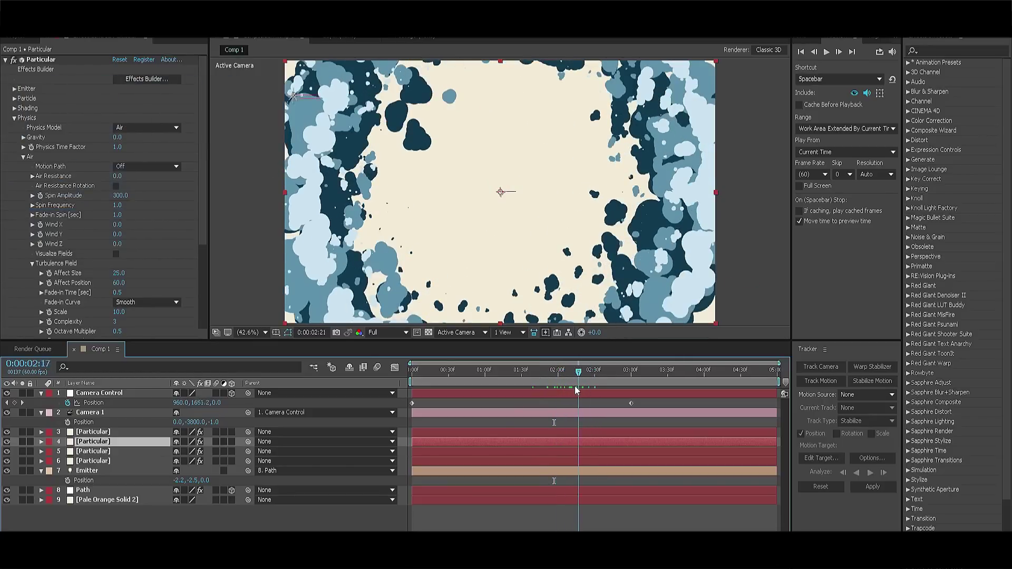